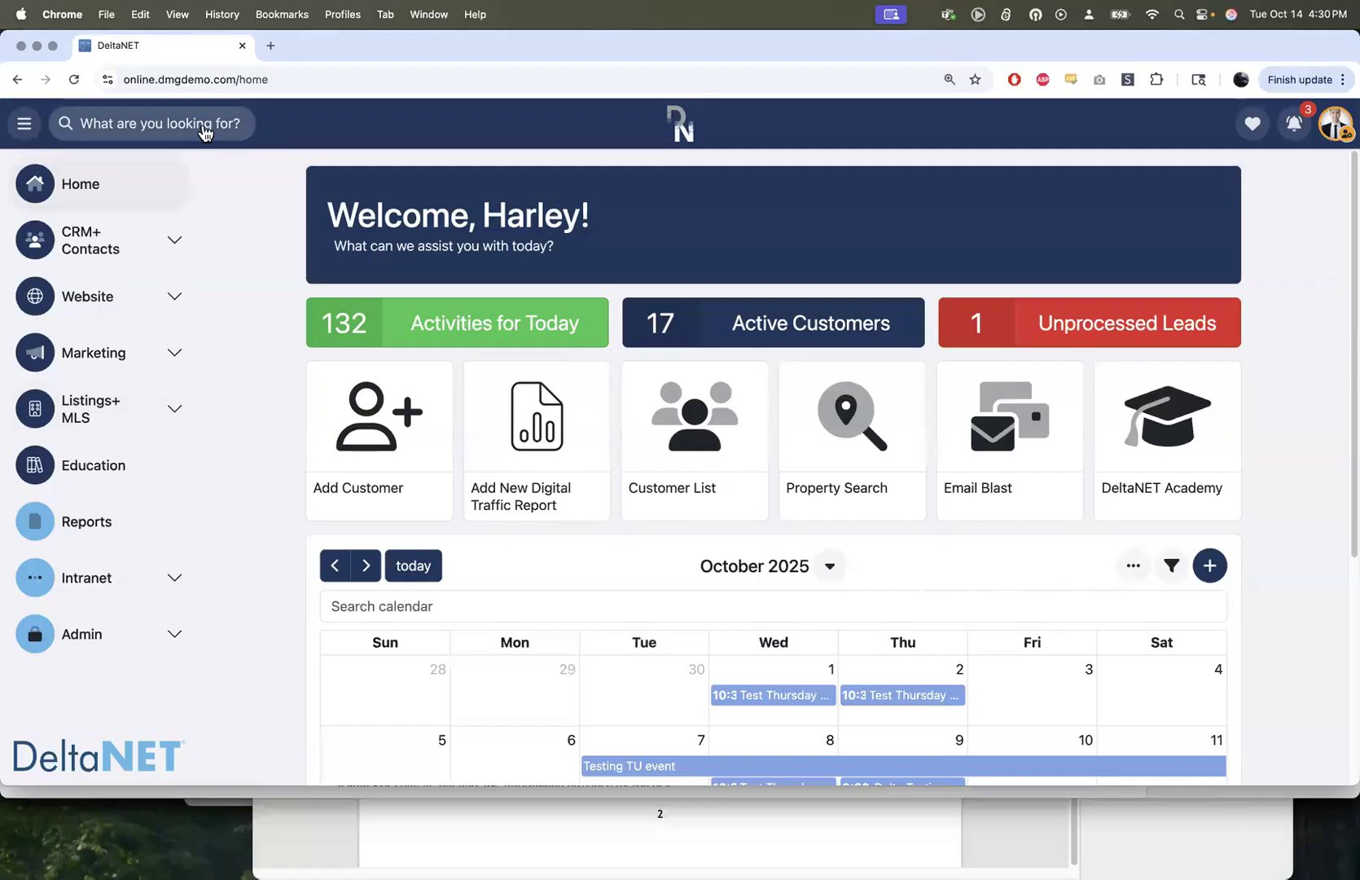
Search for "SOCIAL", open the Social Connector page and collapse the side navigation.
left_click(205, 130)
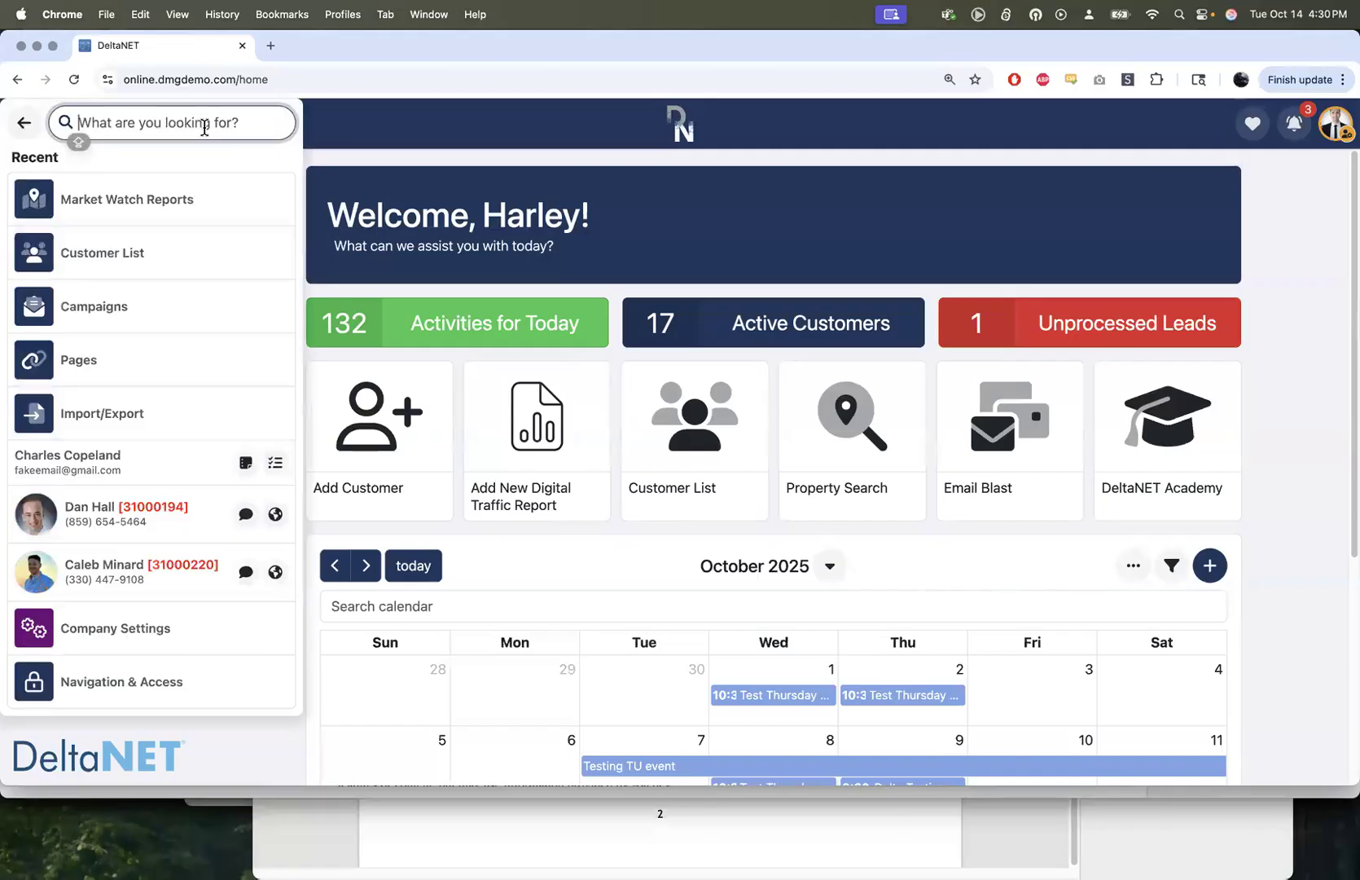
type("SOCIAL")
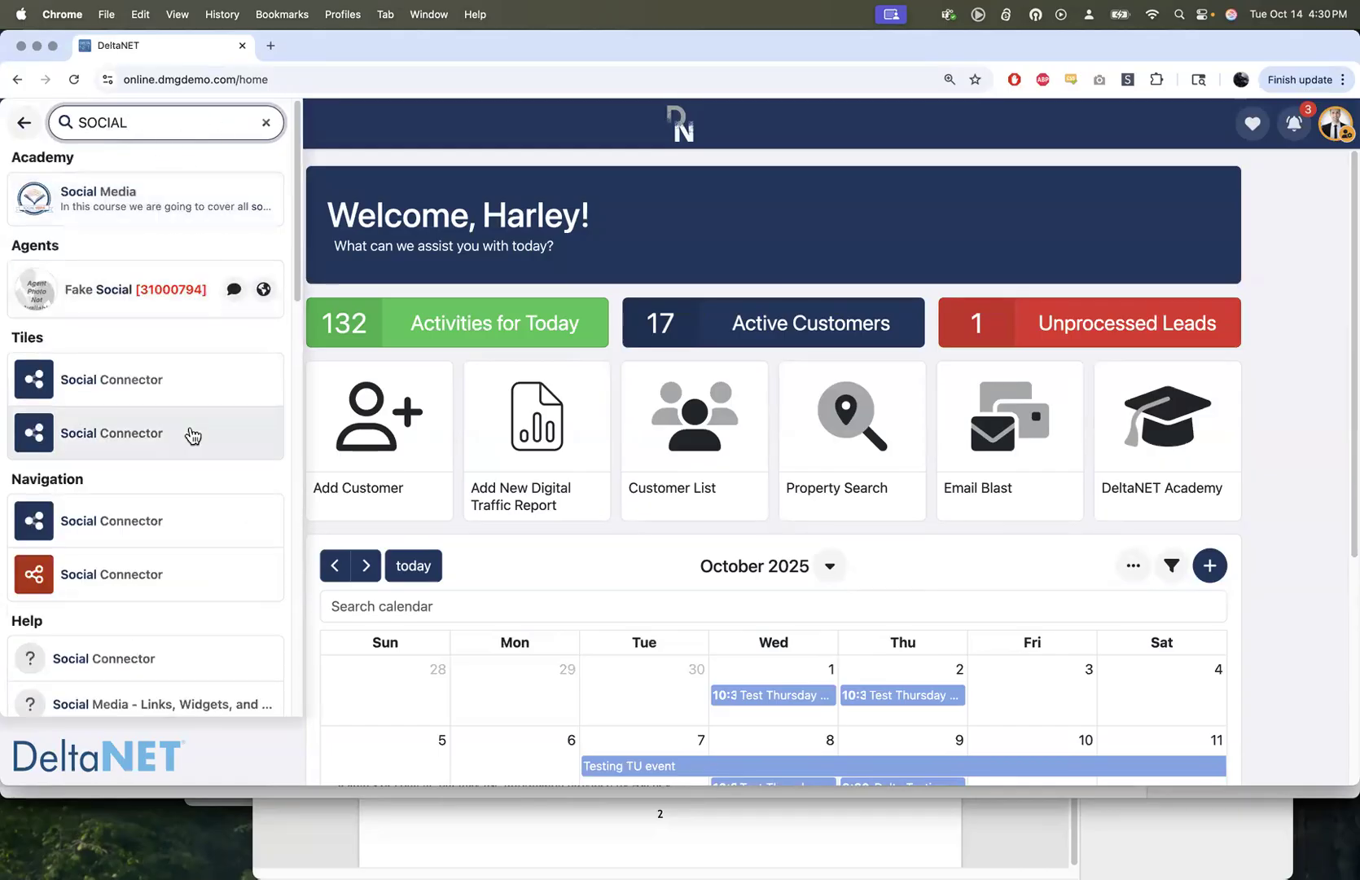
left_click(102, 534)
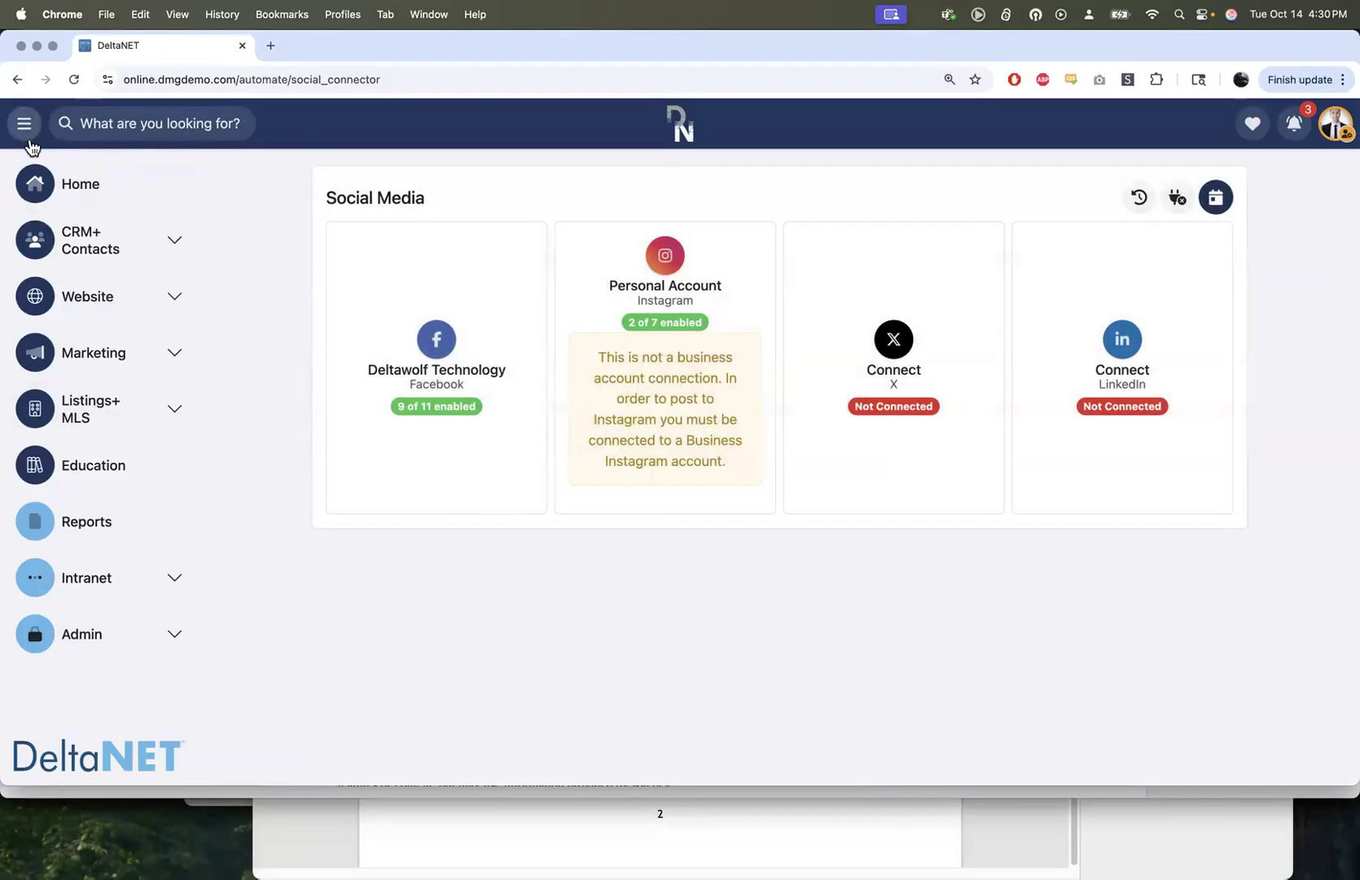
left_click(27, 137)
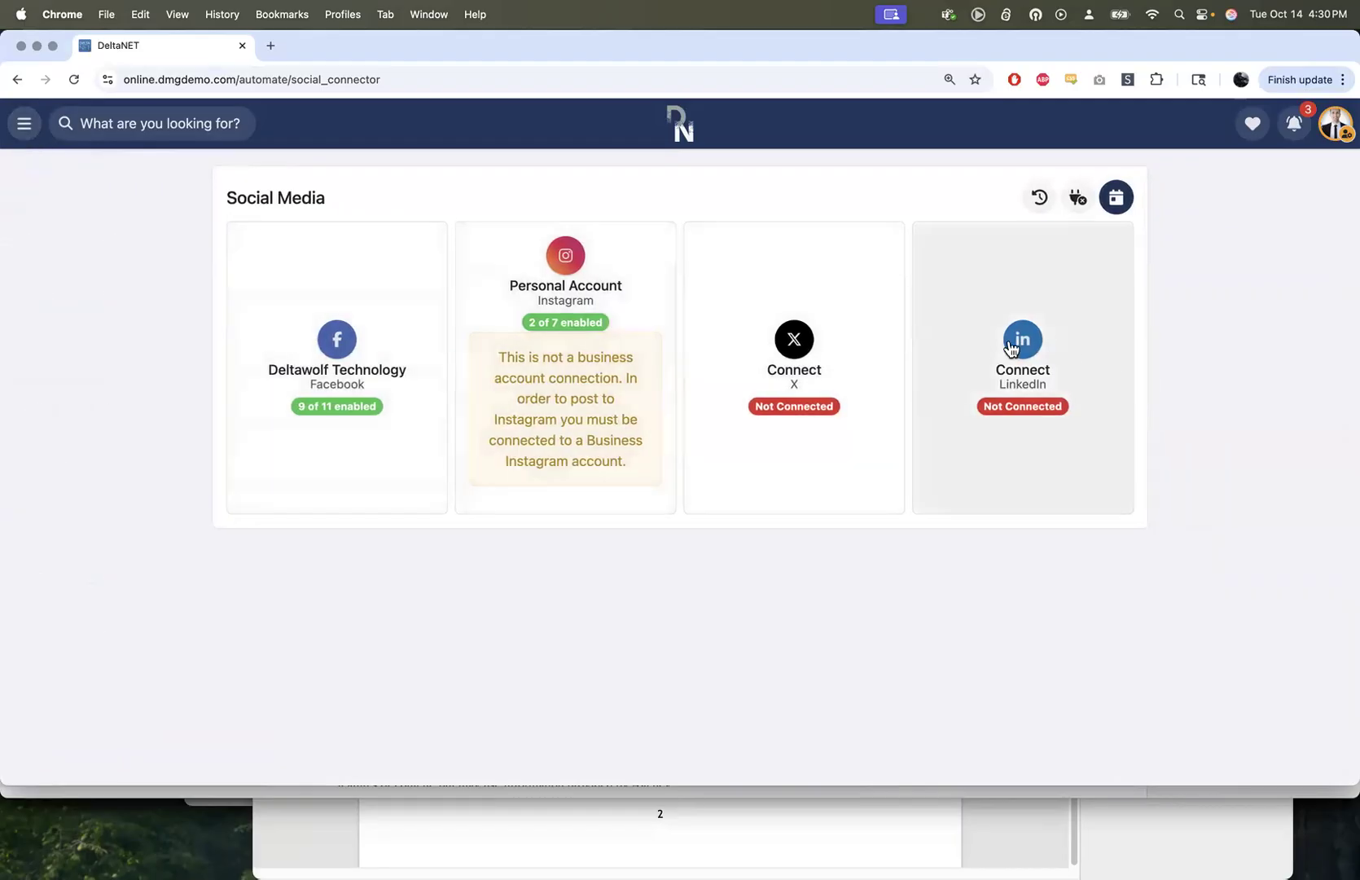
Open the connected Facebook account and examine the Coming Soon settings and the New Listings settings and filters.
left_click(811, 333)
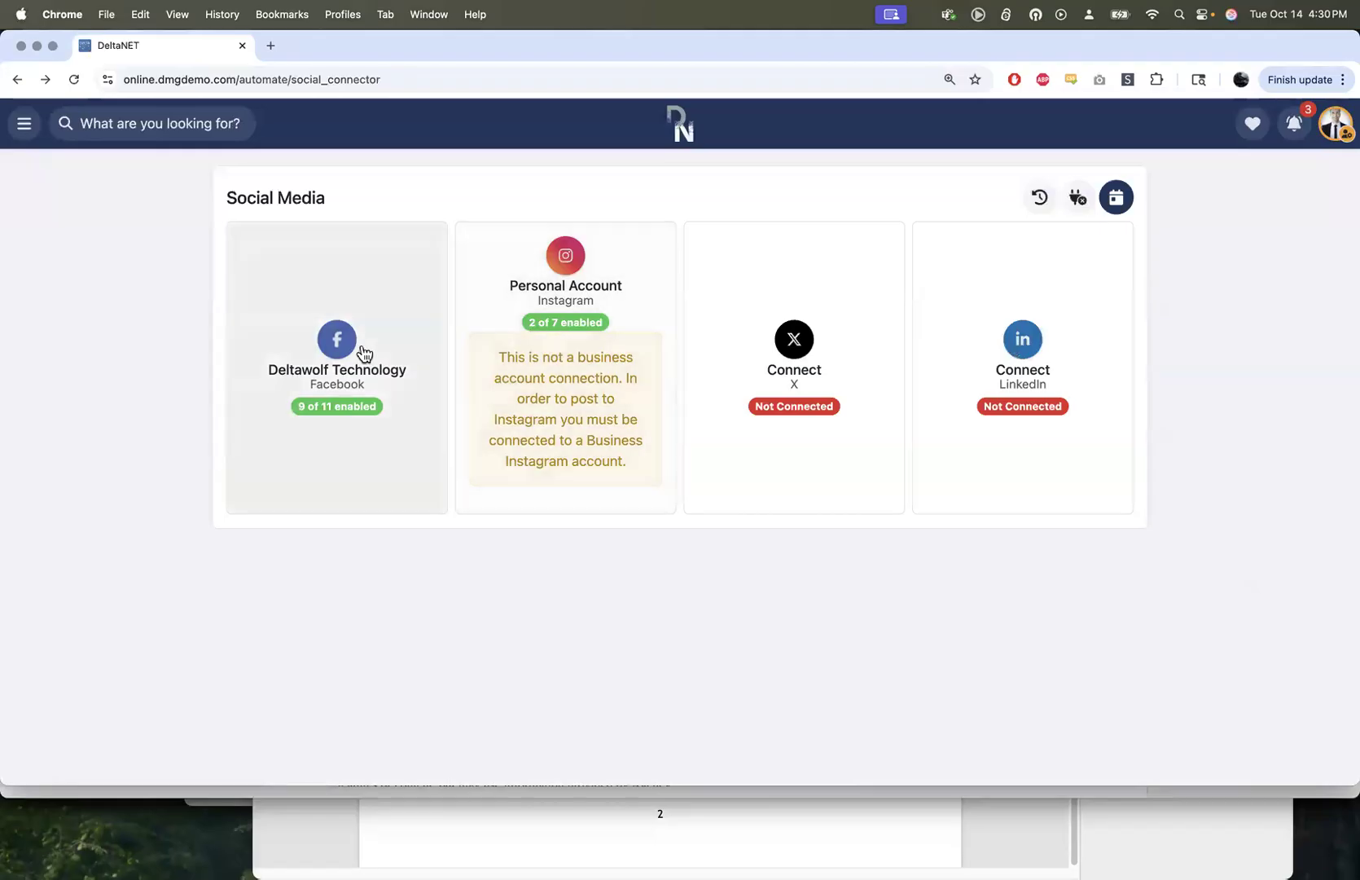
left_click(314, 464)
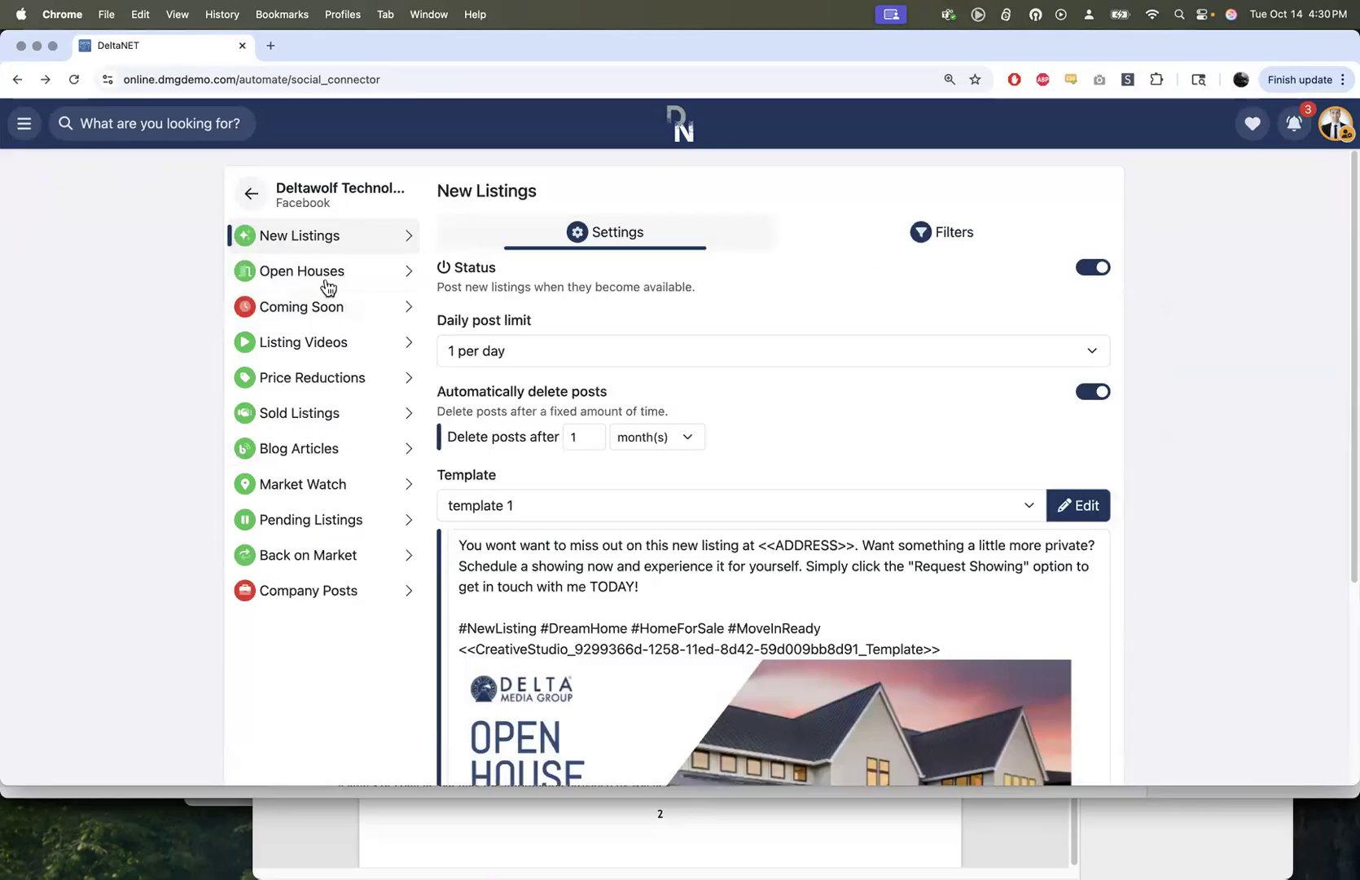
left_click(296, 316)
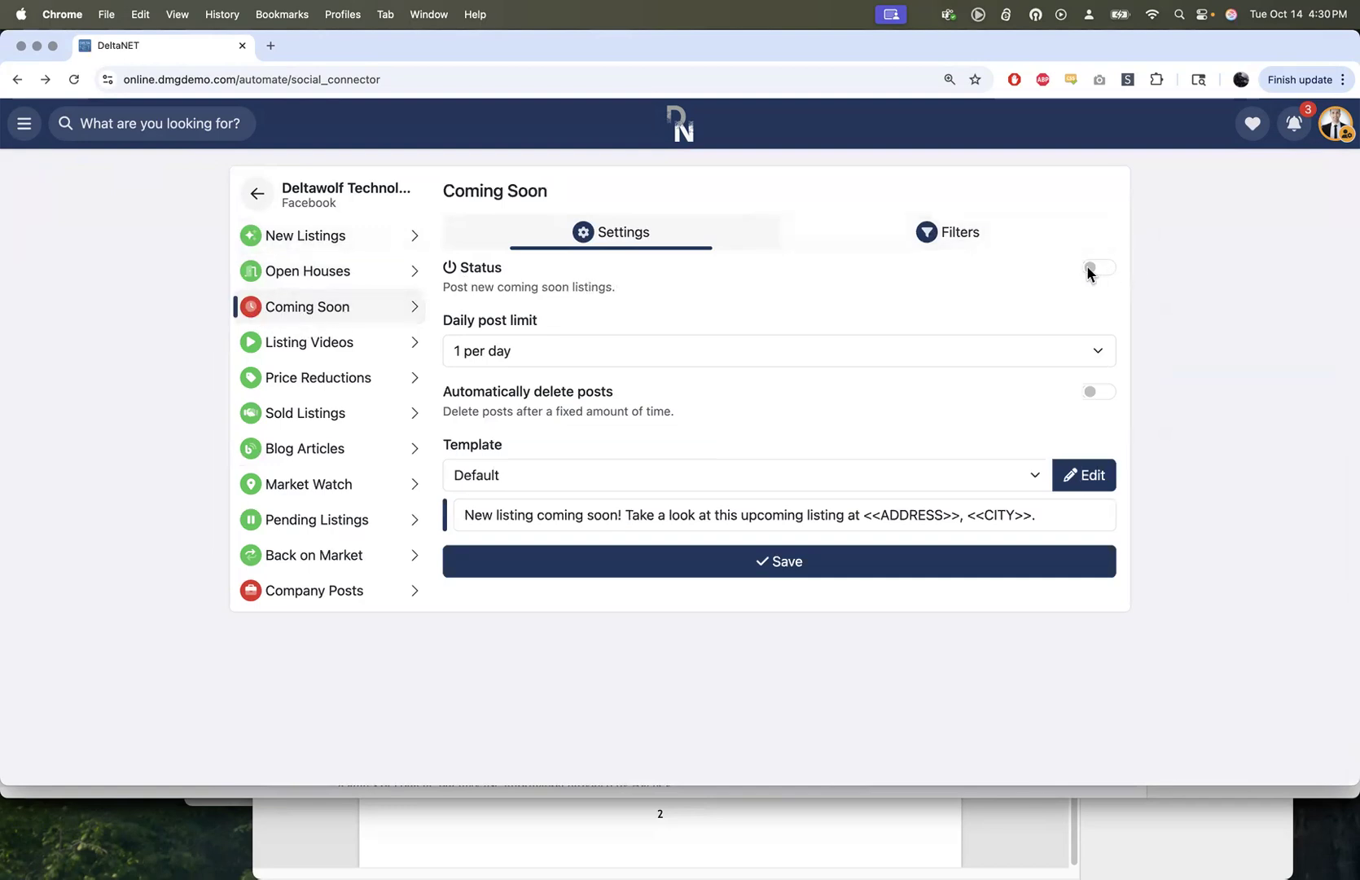
left_click(312, 239)
left_click(935, 232)
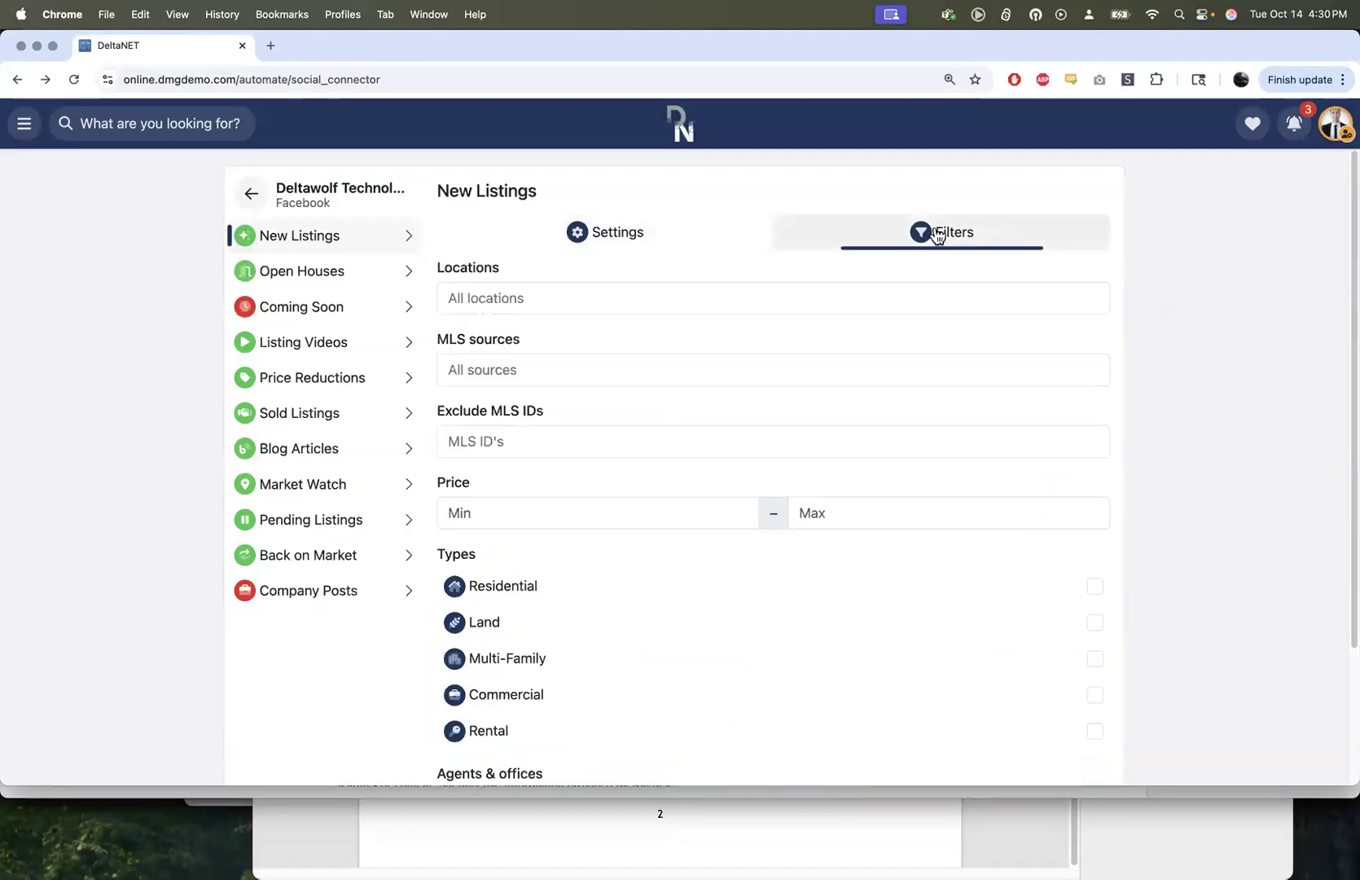
scroll(511, 684, "down", 3)
scroll(511, 684, "up", 3)
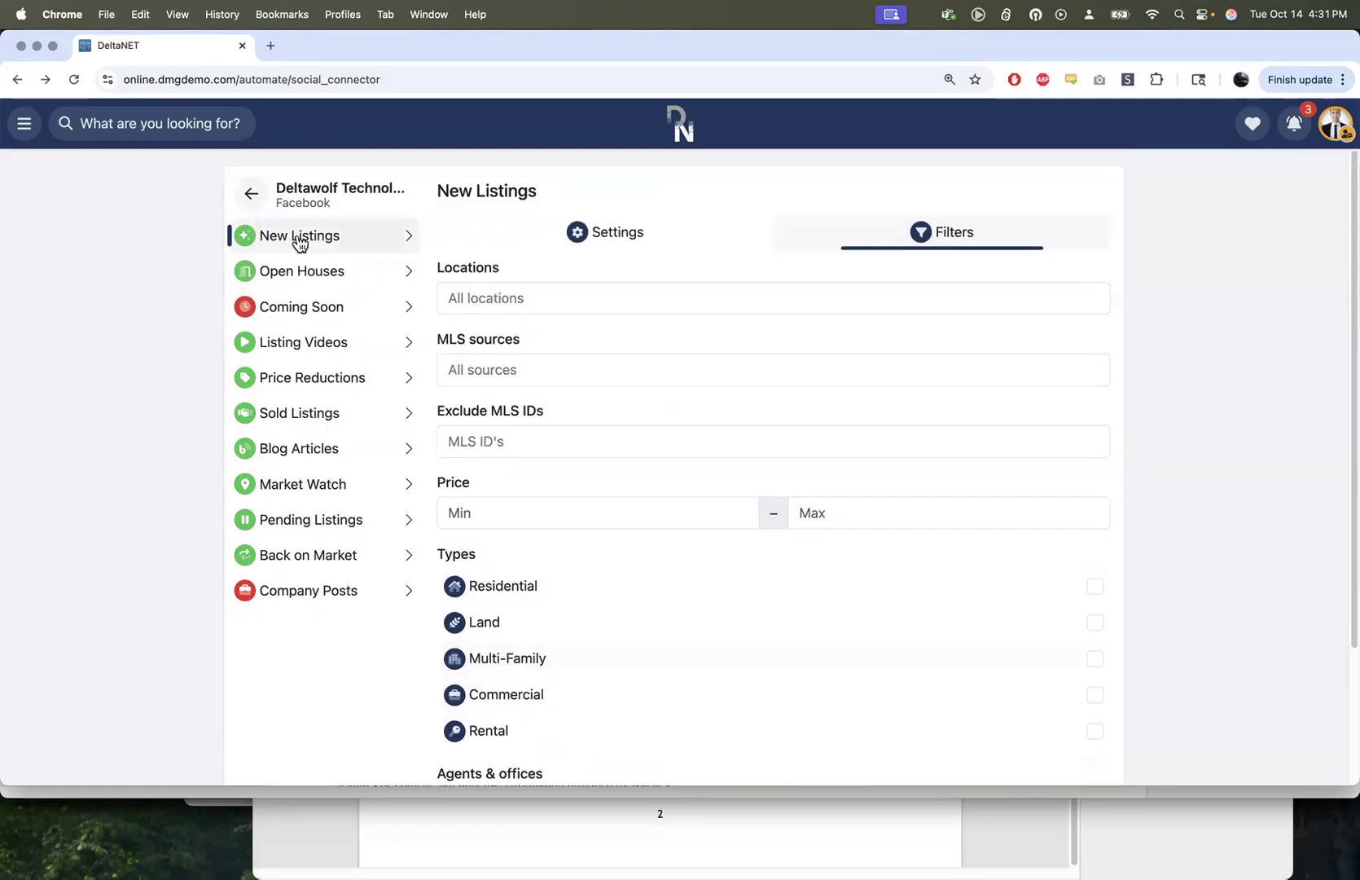
left_click(623, 246)
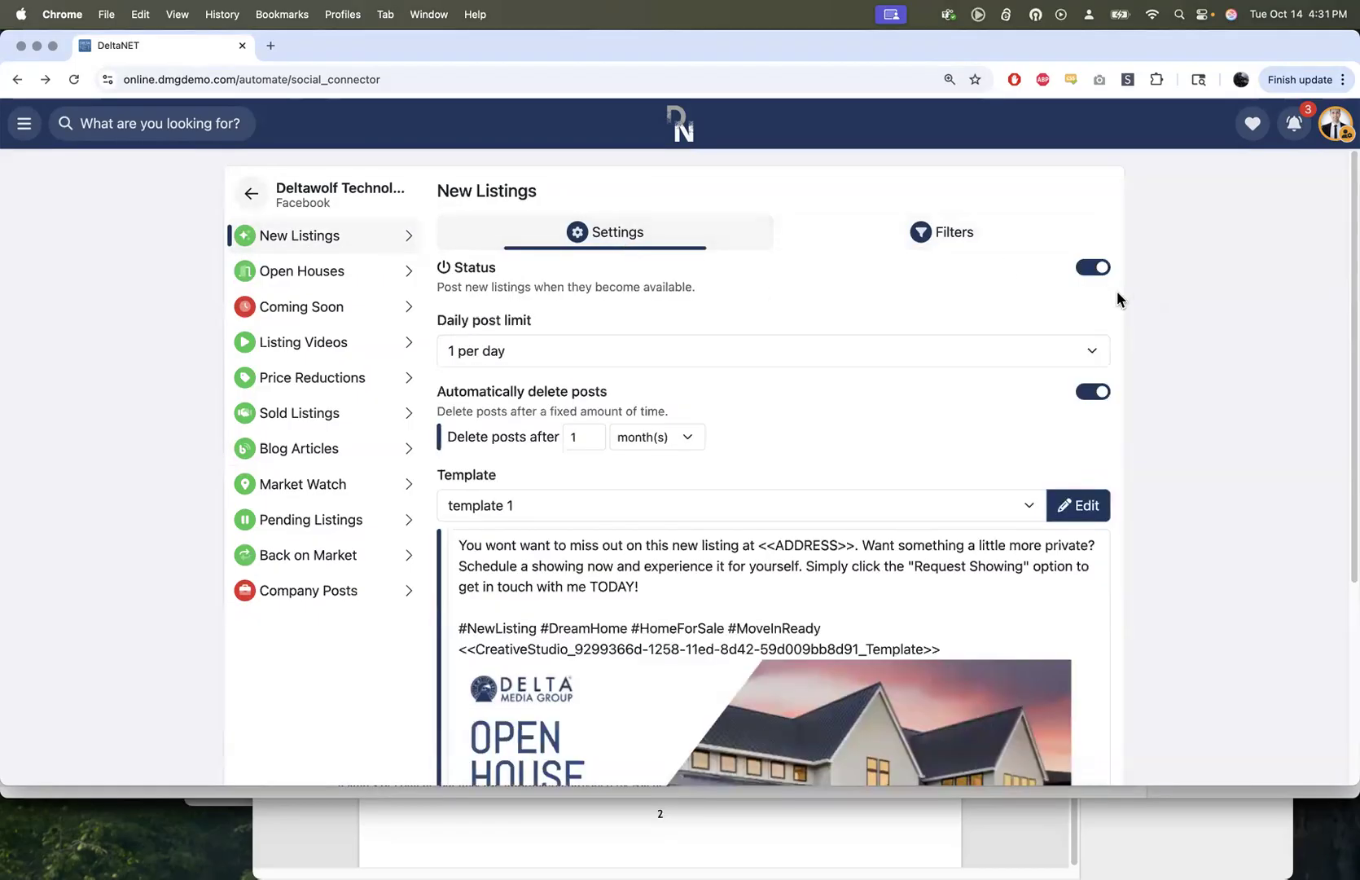
Limit the New Listings filters to Residential properties of the Single family type.
left_click(946, 235)
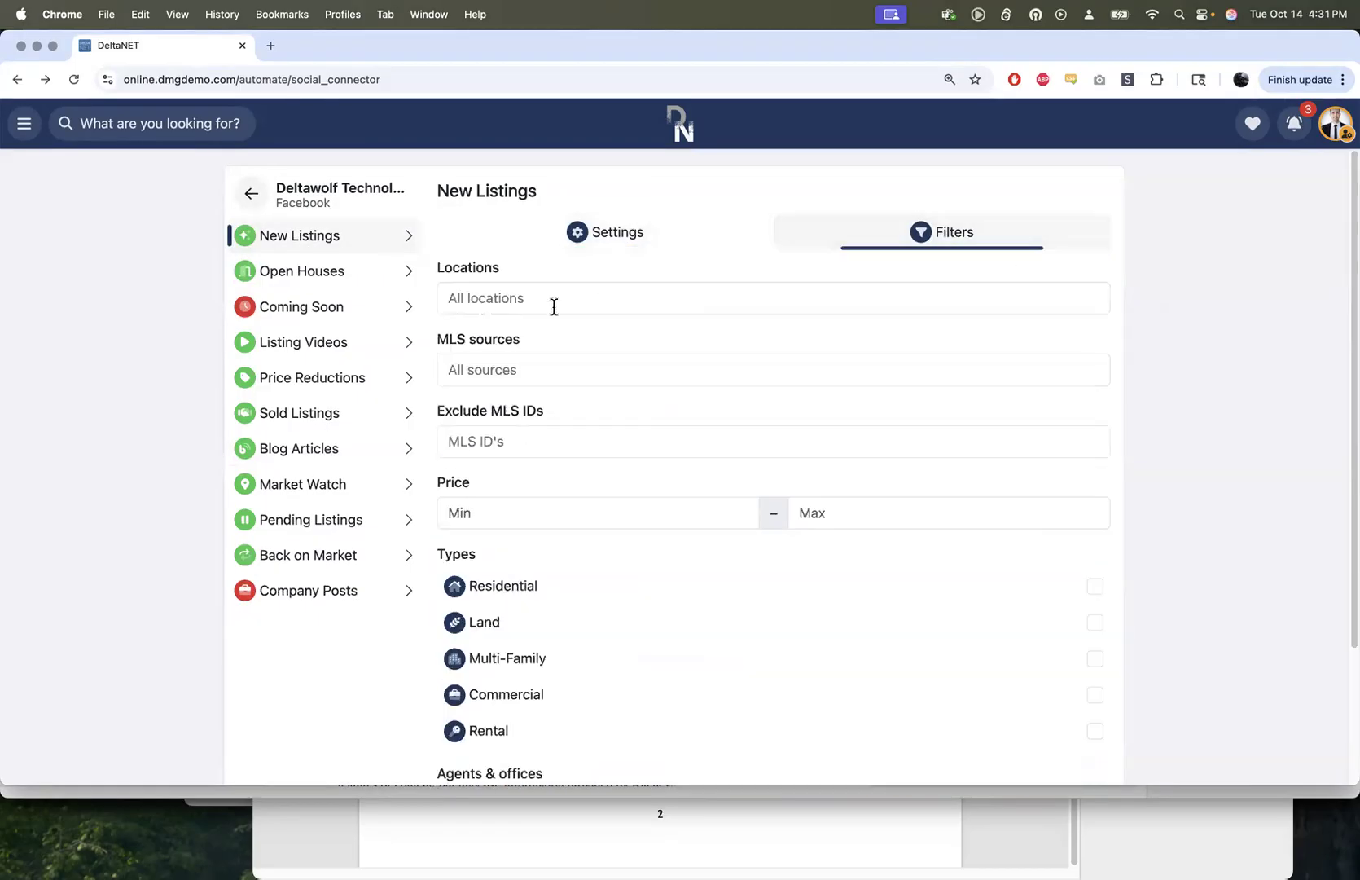
left_click(472, 586)
left_click(489, 619)
scroll(679, 619, "down", 3)
scroll(679, 619, "up", 3)
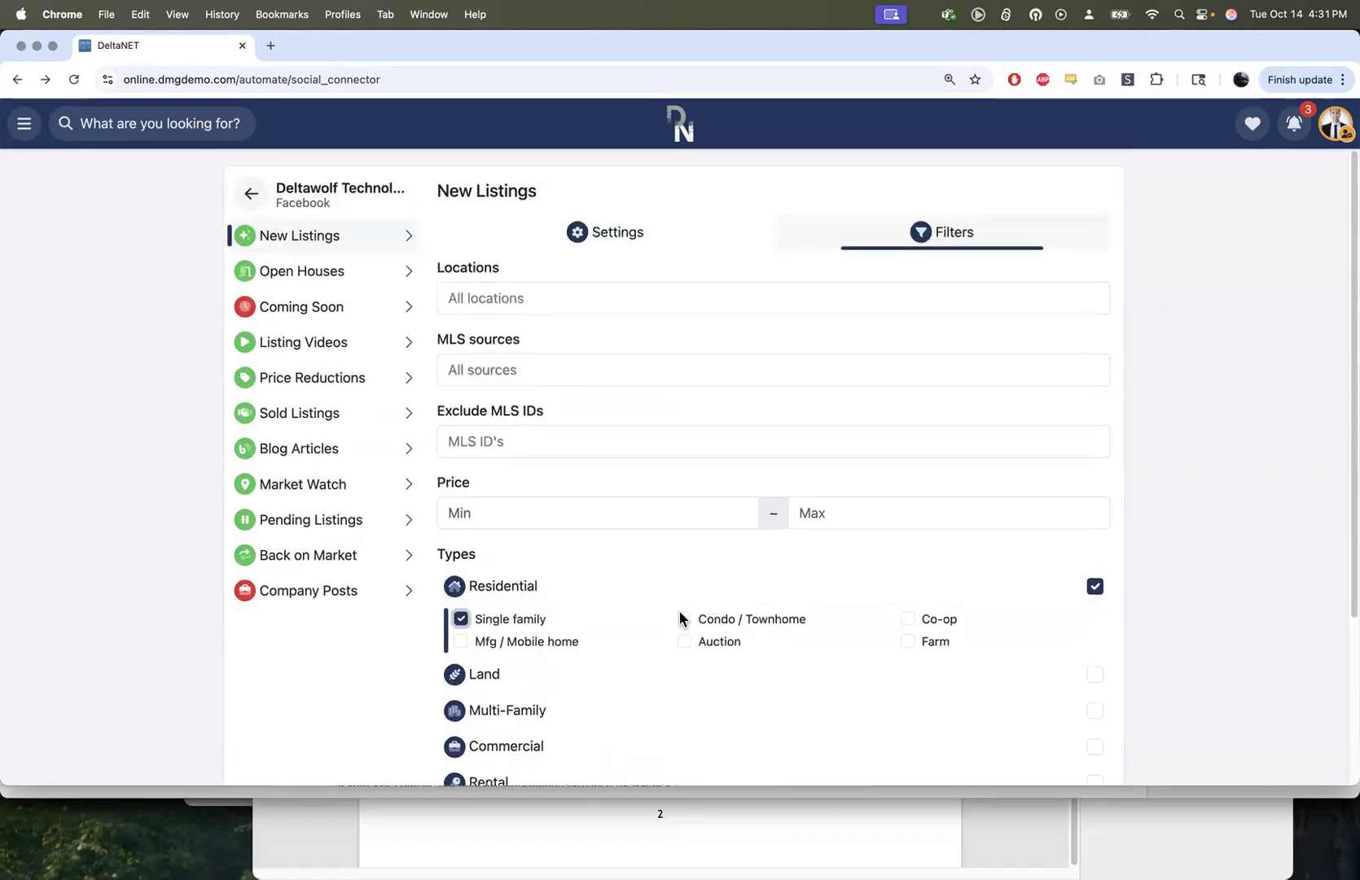
Review the Open Houses filters for Facebook and return to the Social Media overview.
left_click(355, 266)
left_click(922, 234)
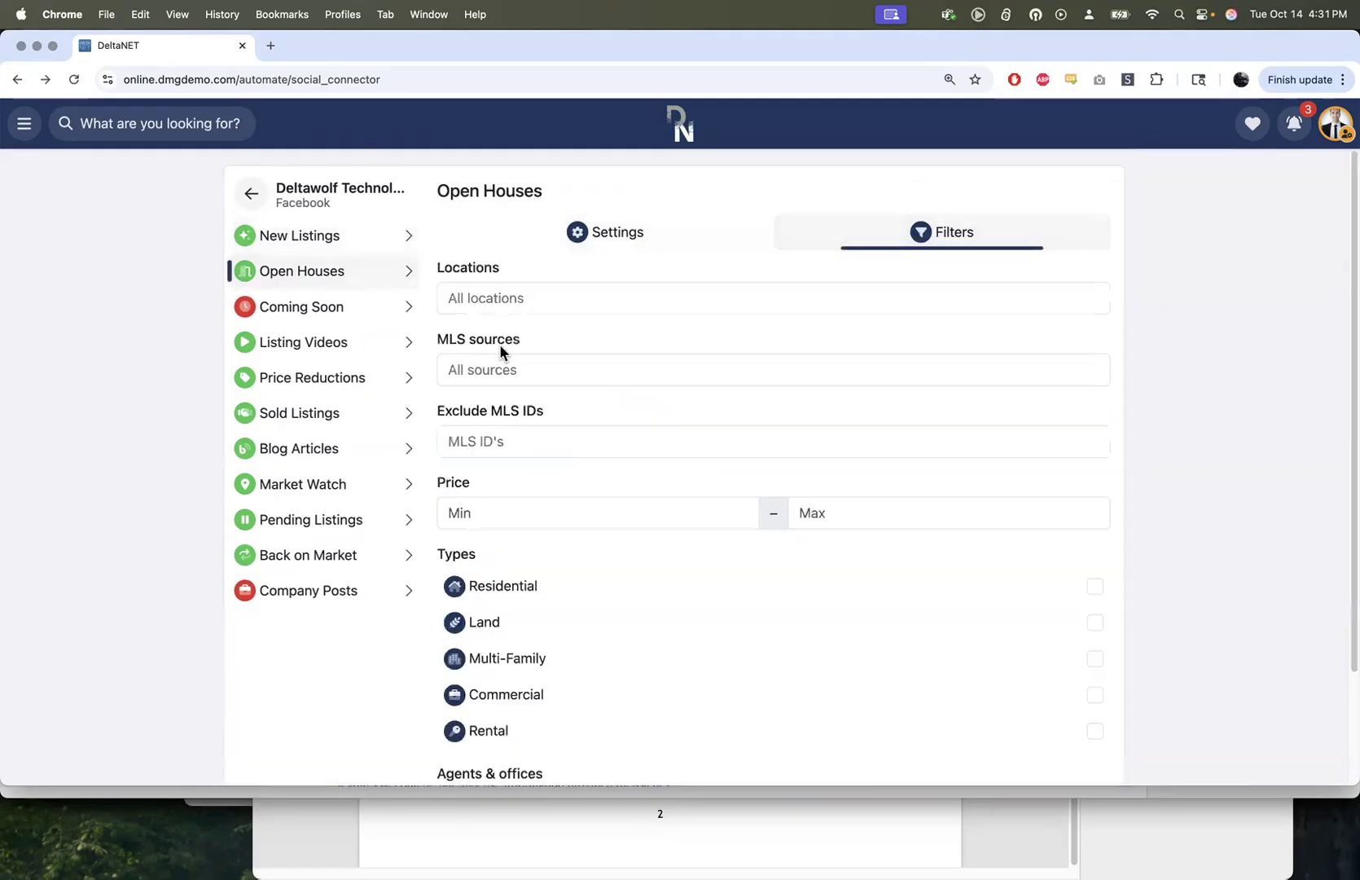
scroll(632, 623, "down", 3)
scroll(632, 623, "up", 3)
left_click(252, 196)
mouse_move(568, 477)
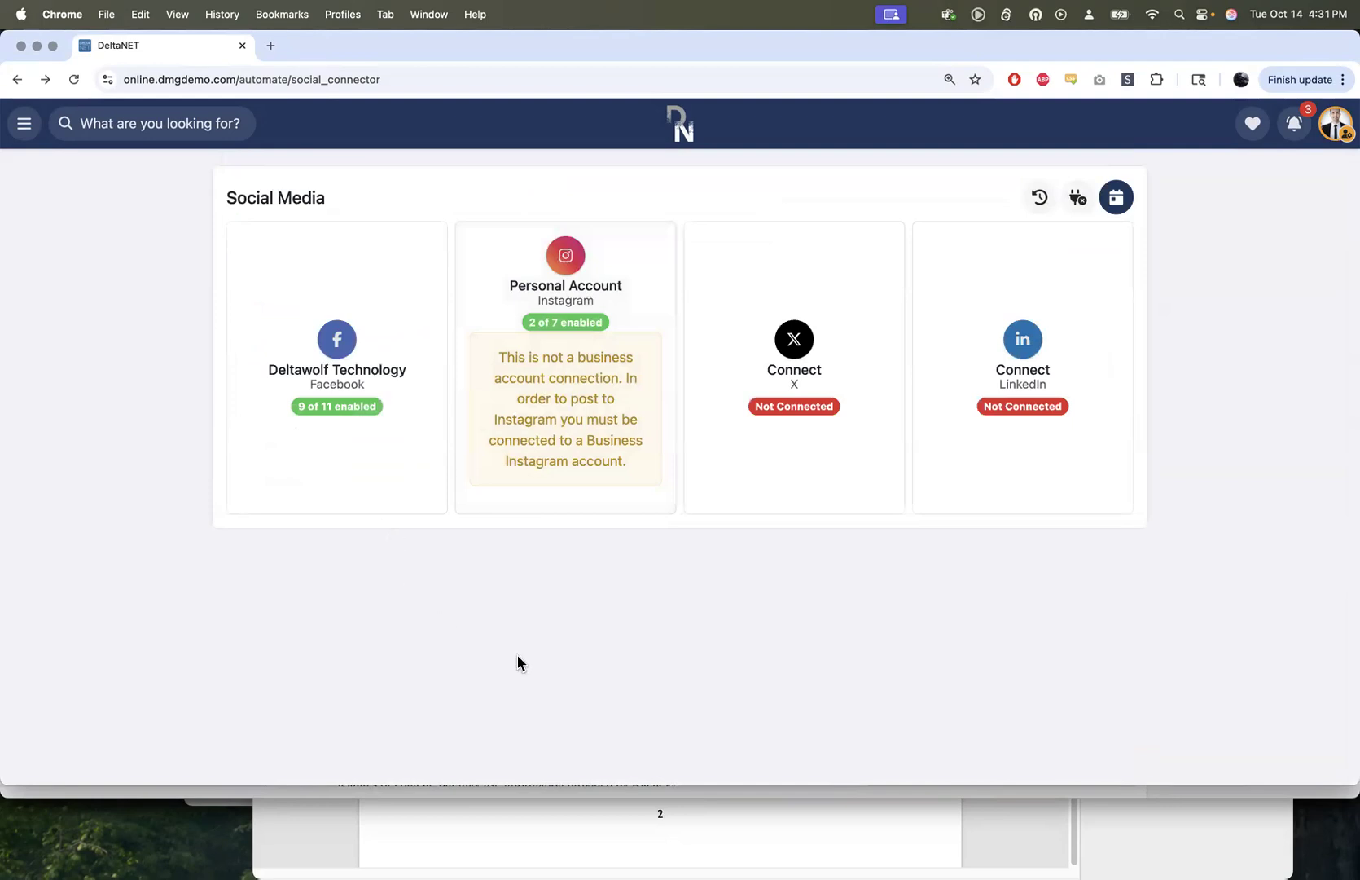
View the list of scheduled Facebook posts and go back to the Social Media overview.
left_click(1122, 199)
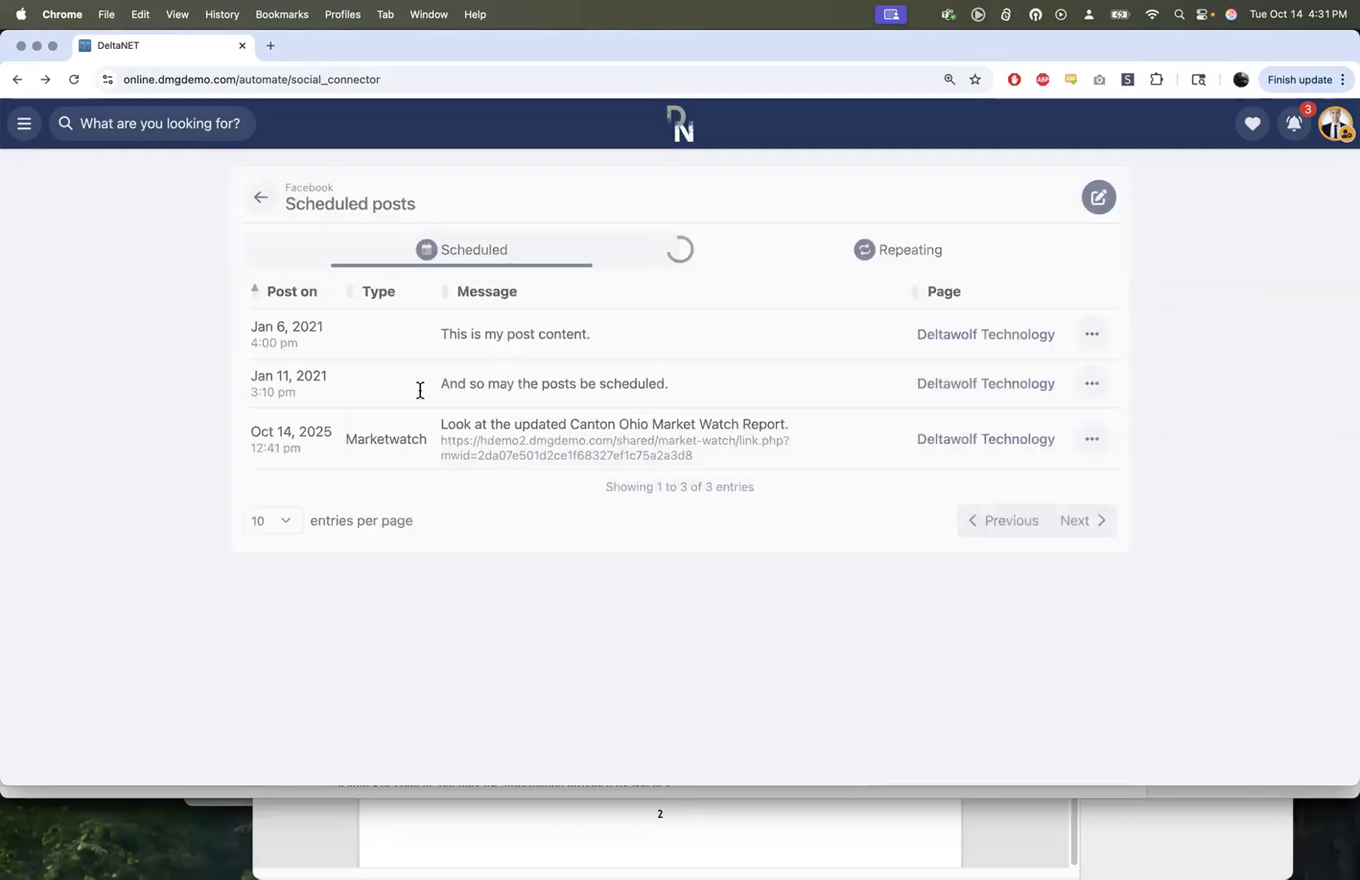
left_click_drag(283, 196, 460, 214)
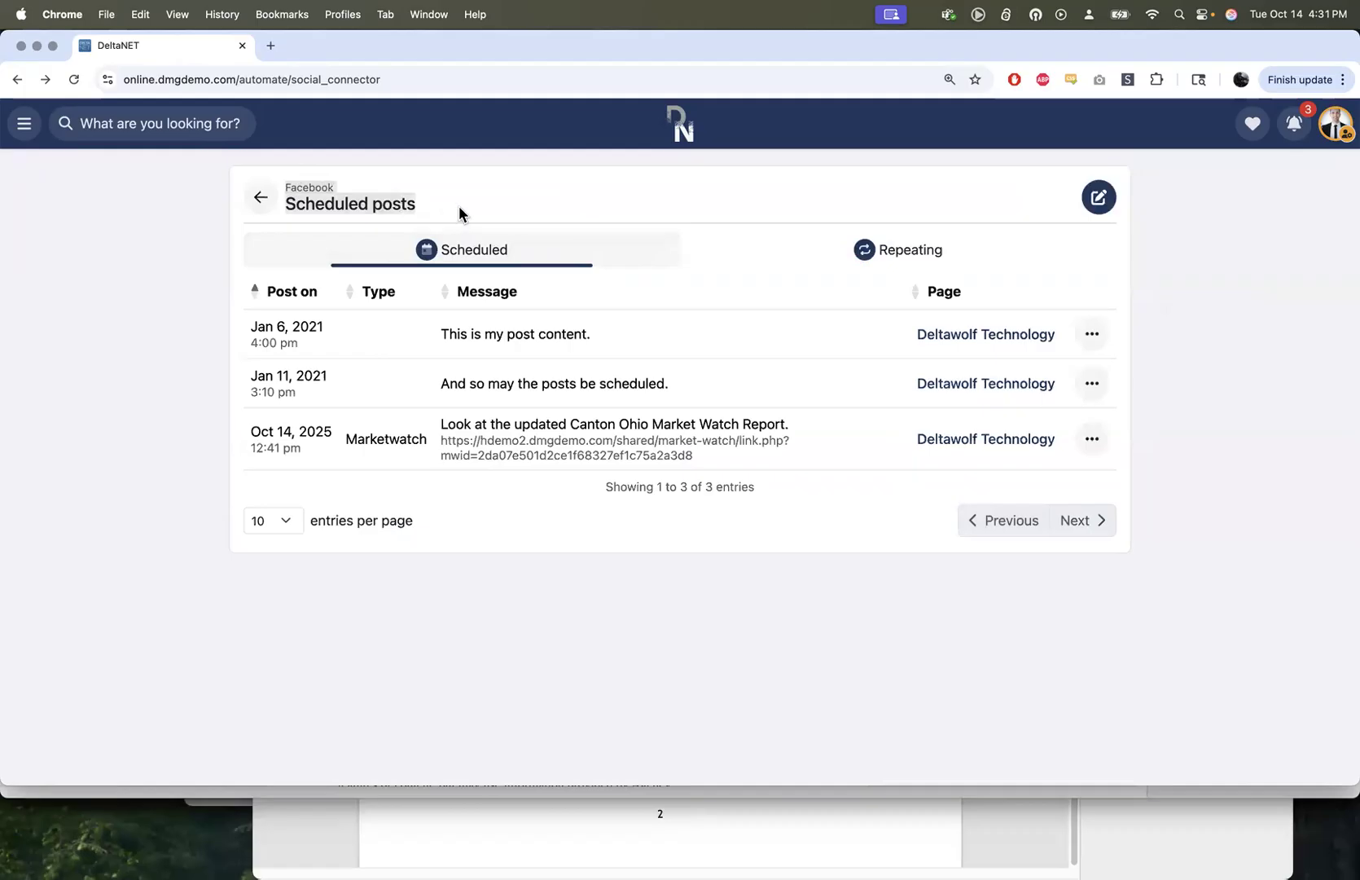
left_click(260, 198)
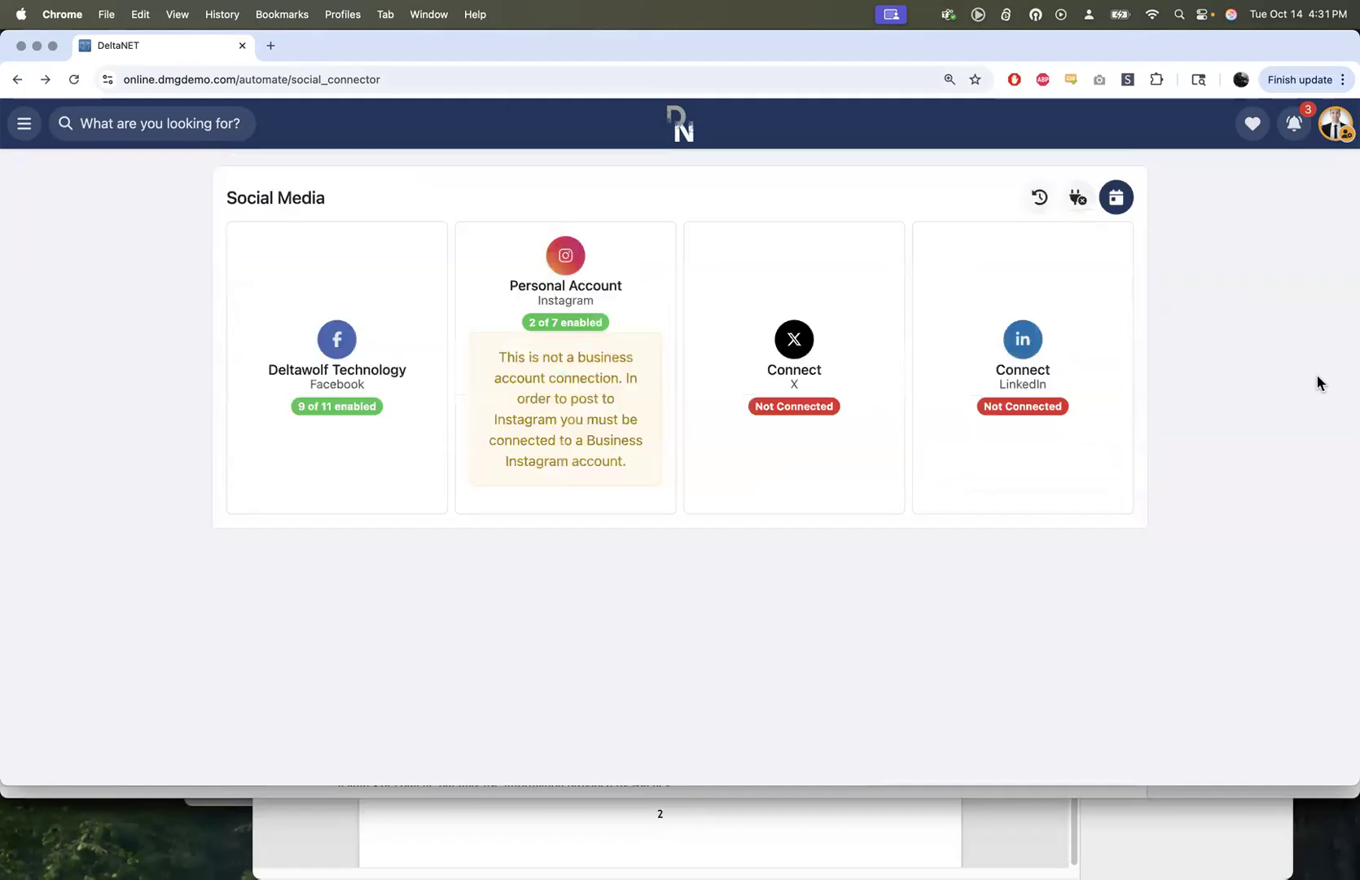
Start a new post from the scheduled posts list, with Deltawolf Technology as the business page.
left_click(1117, 203)
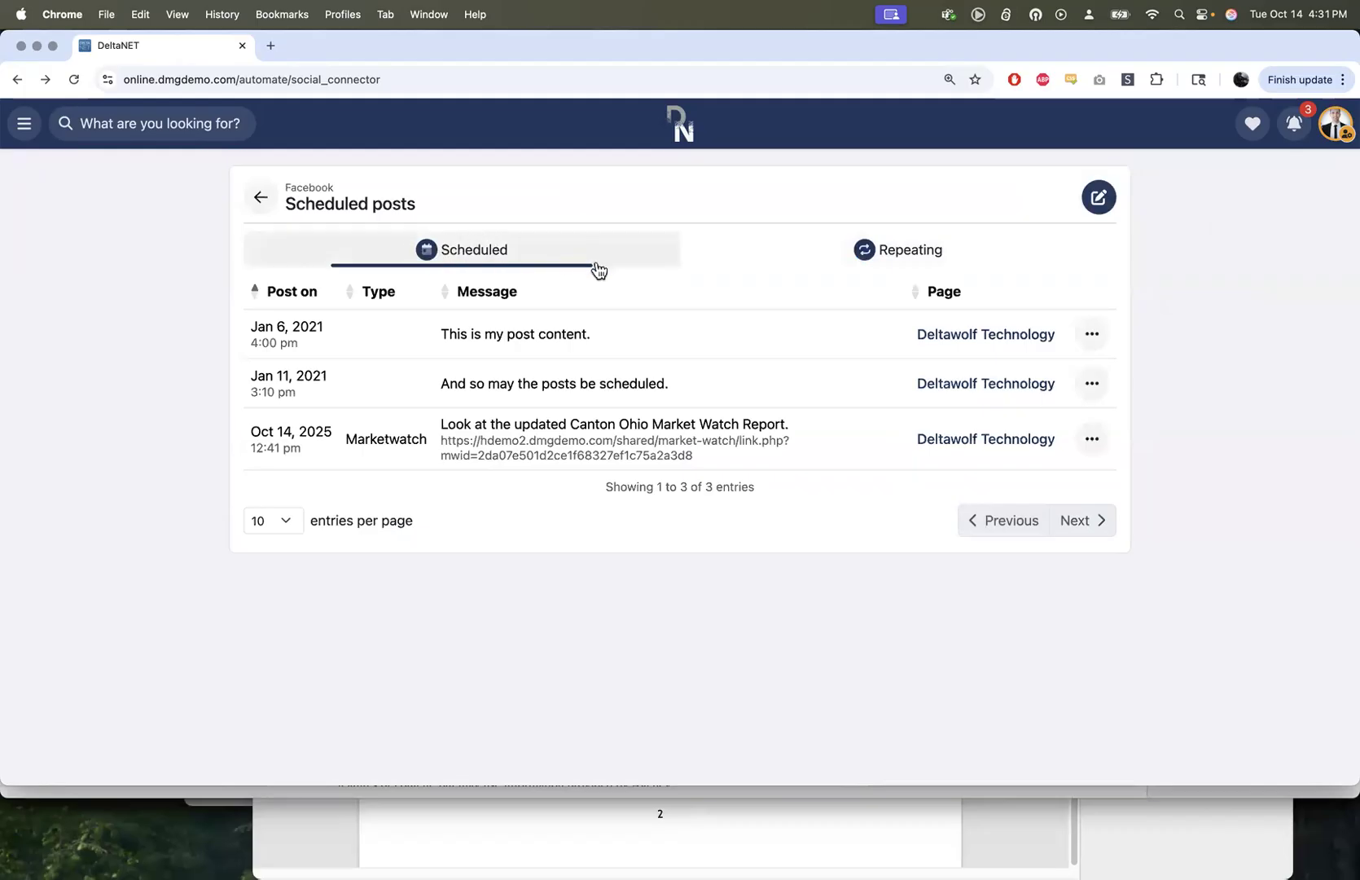
left_click(1095, 199)
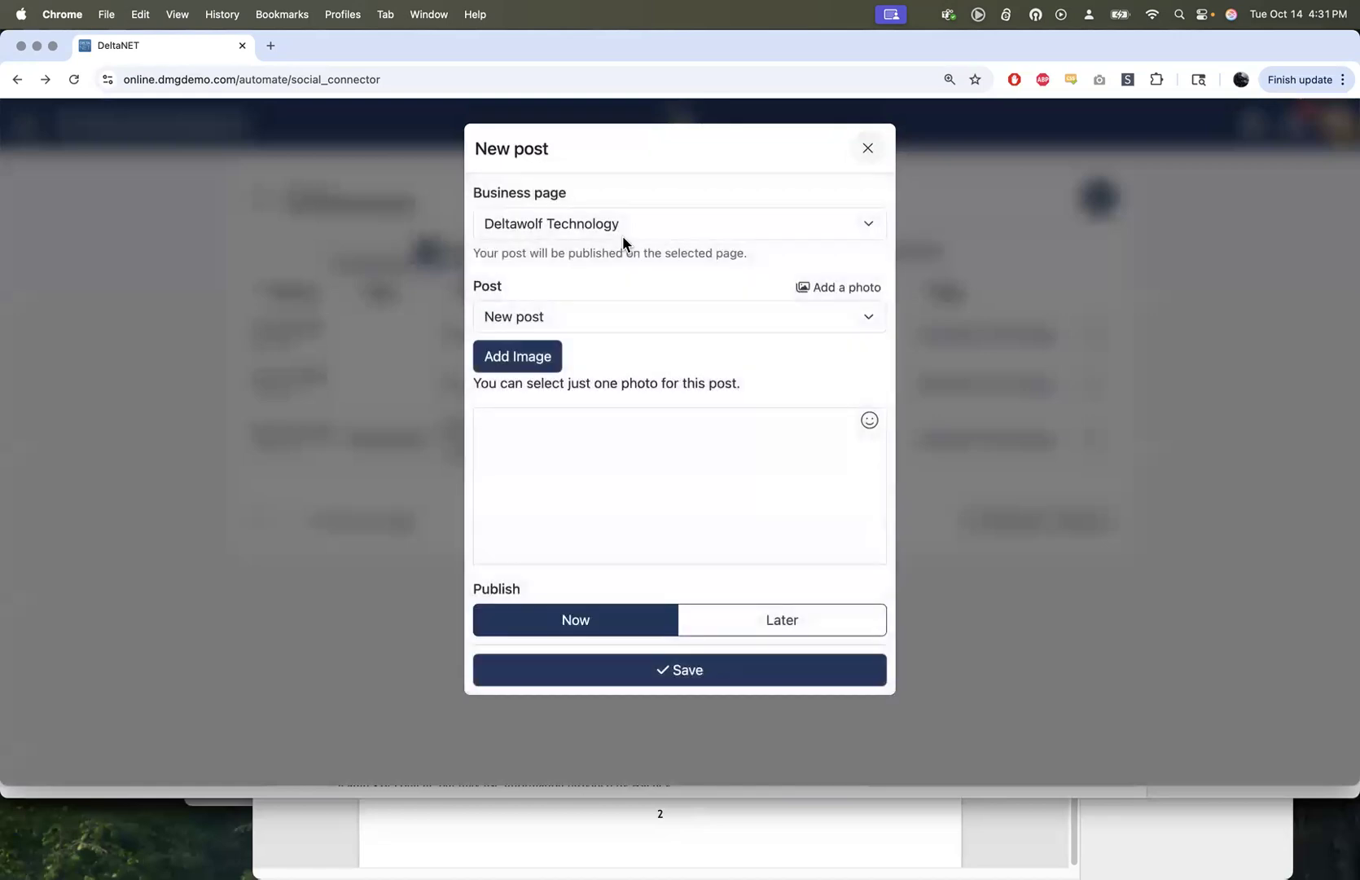
left_click(623, 237)
left_click(477, 200)
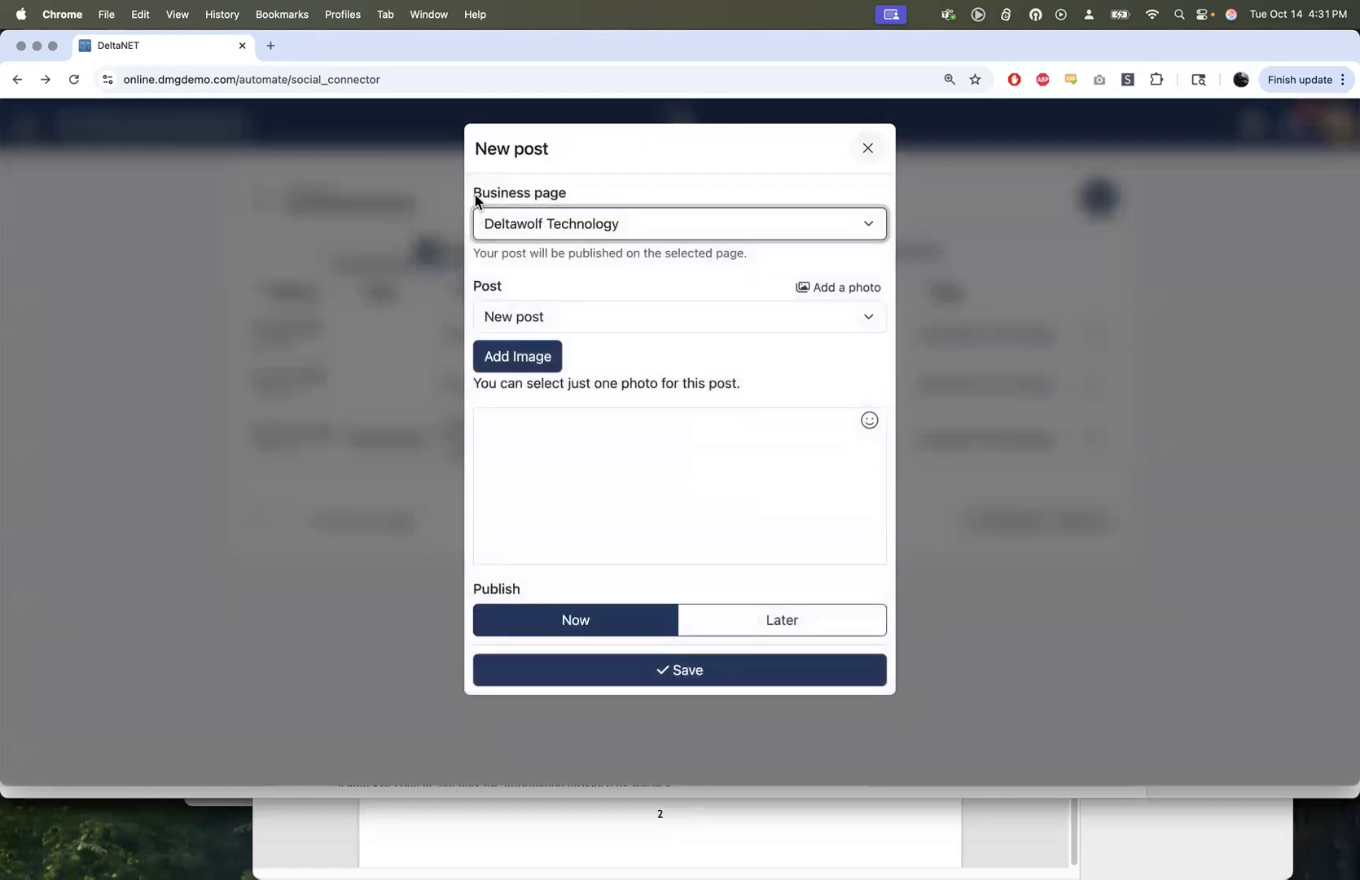
left_click_drag(477, 199, 572, 196)
left_click(573, 236)
left_click(531, 221)
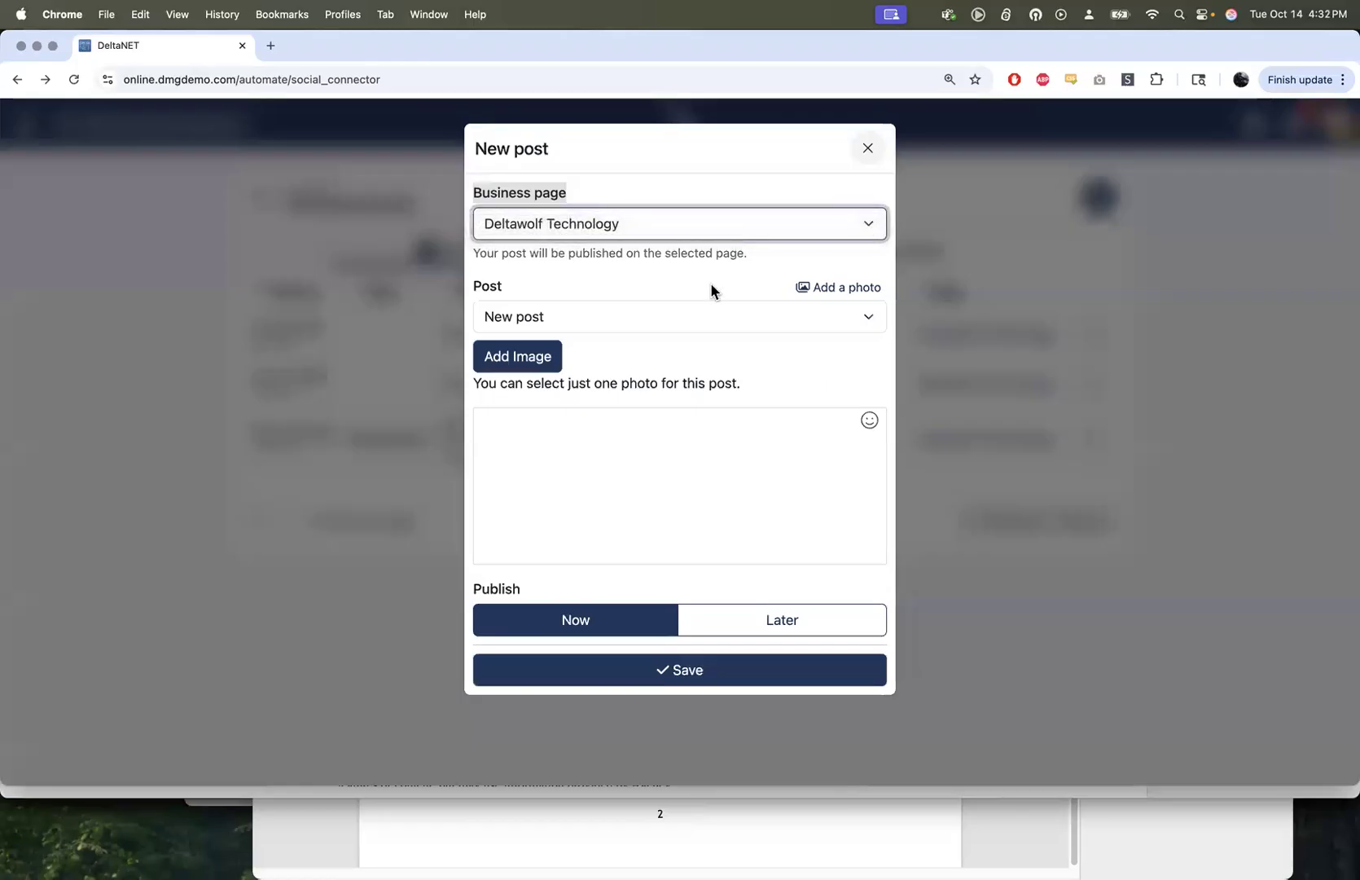
Browse My Files for a photo to add to the post and close the file manager.
left_click(826, 289)
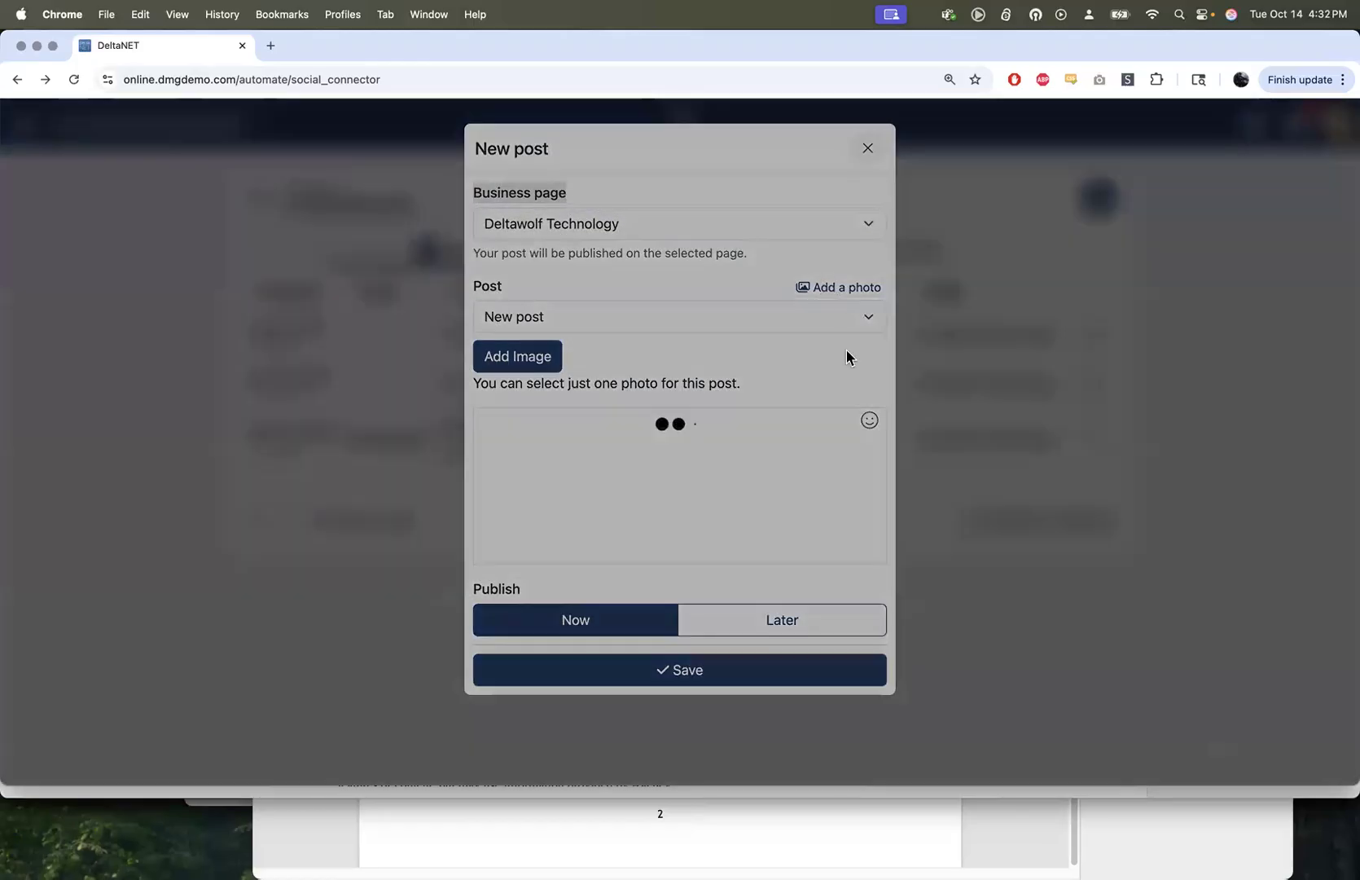
left_click(399, 287)
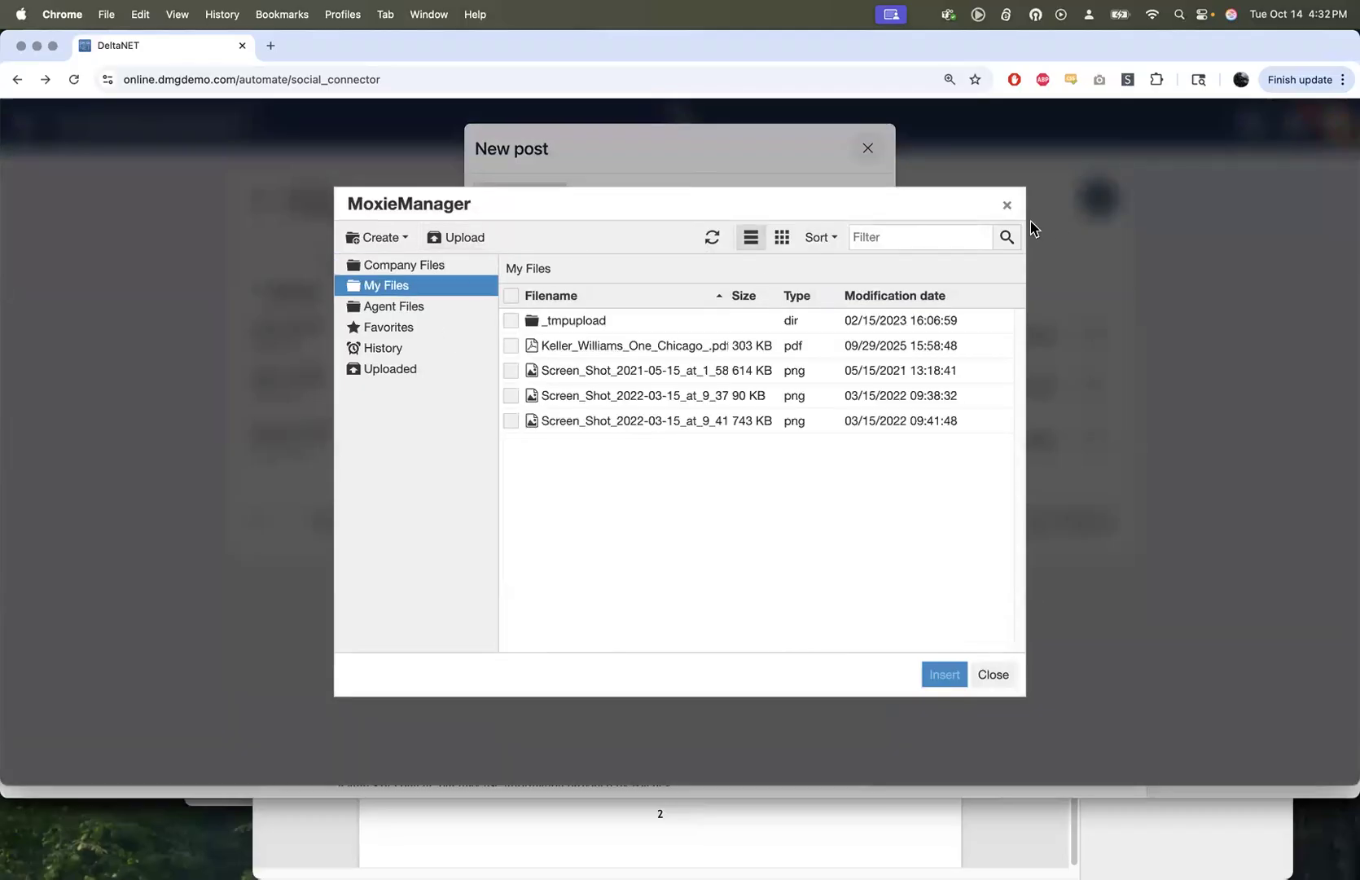
left_click(1006, 205)
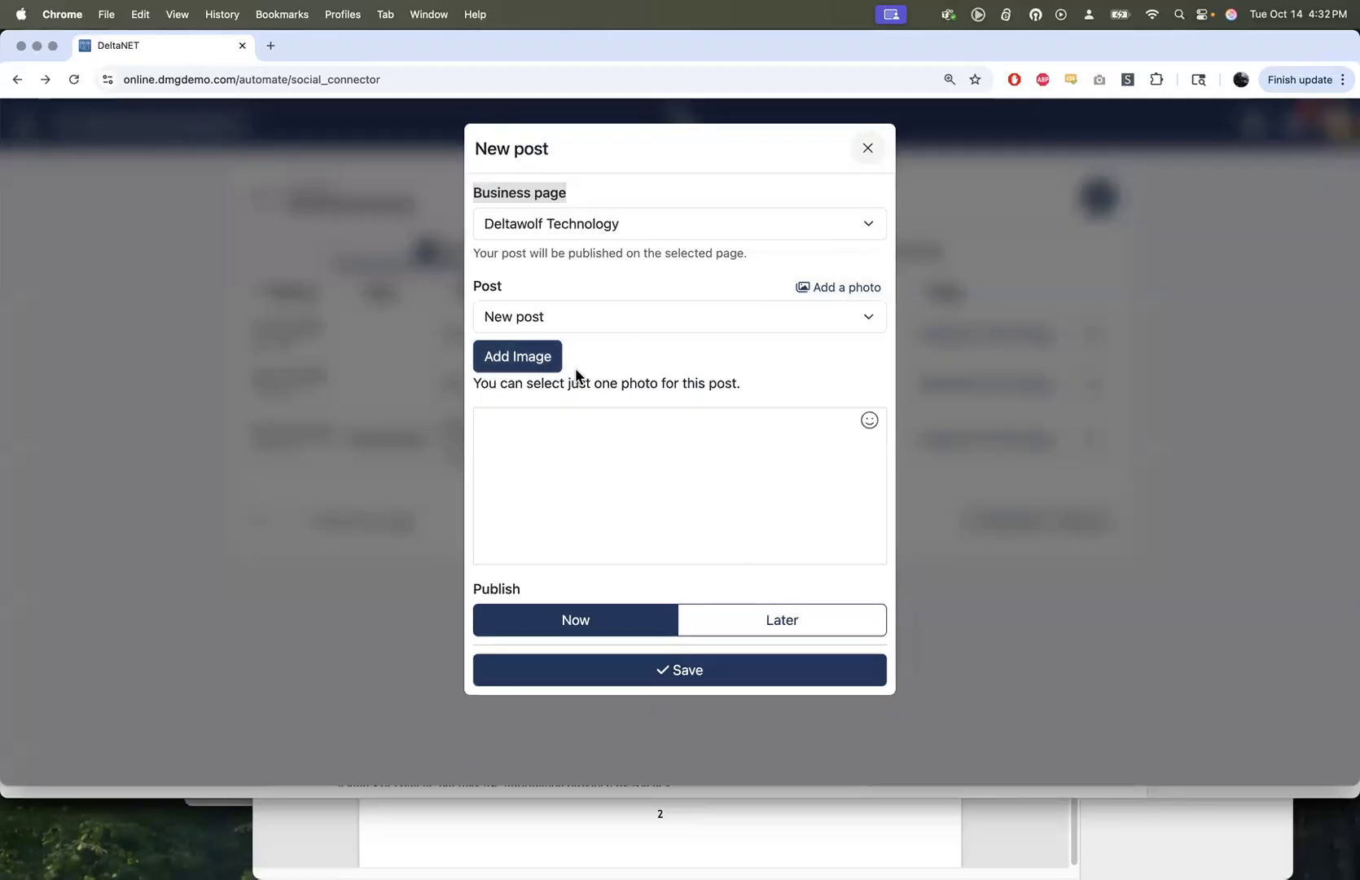
Enter "Schedule Post" as the post message and add a thumbs-up emoji after it.
left_click(562, 492)
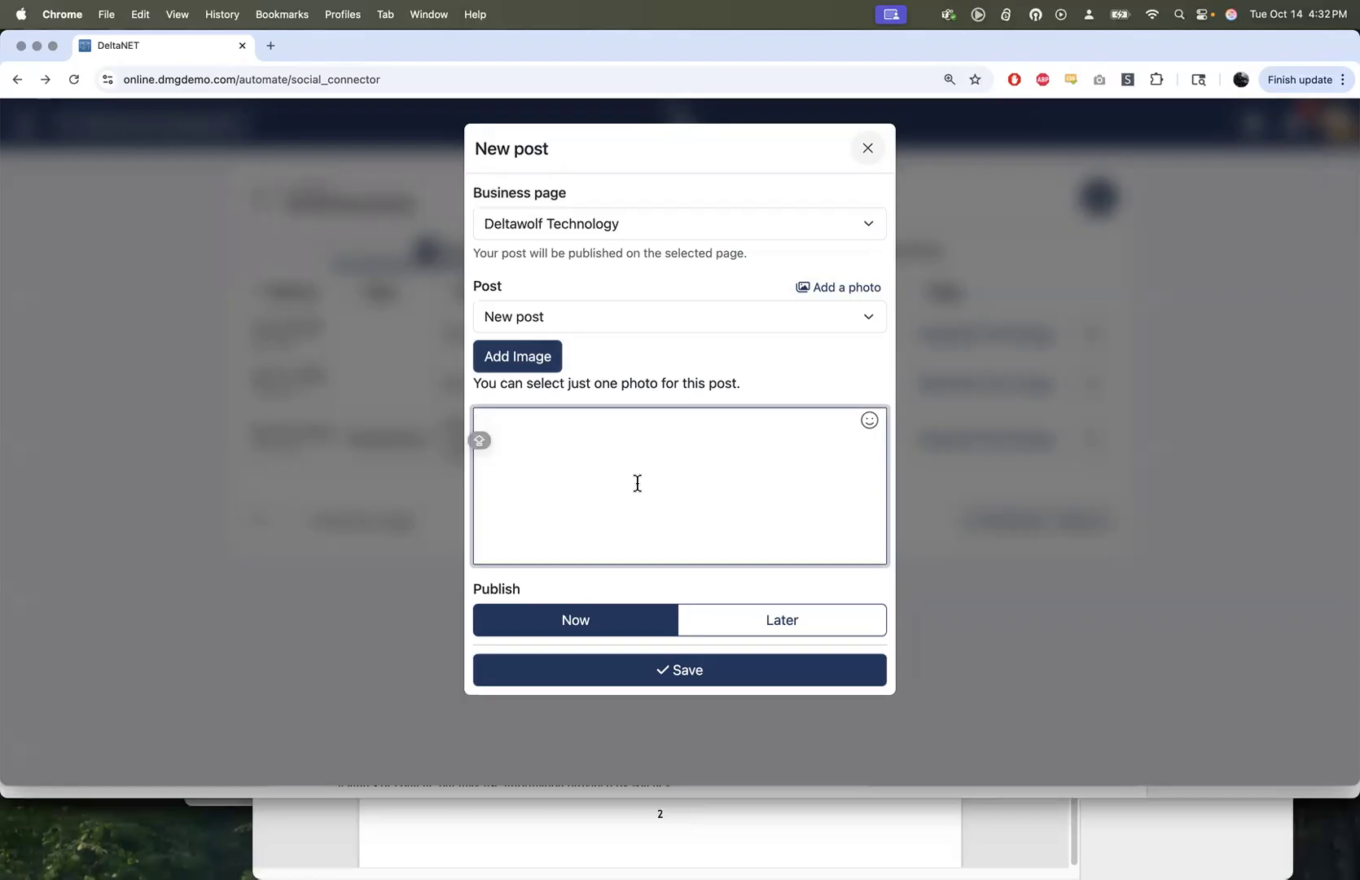
type("Schedule Post")
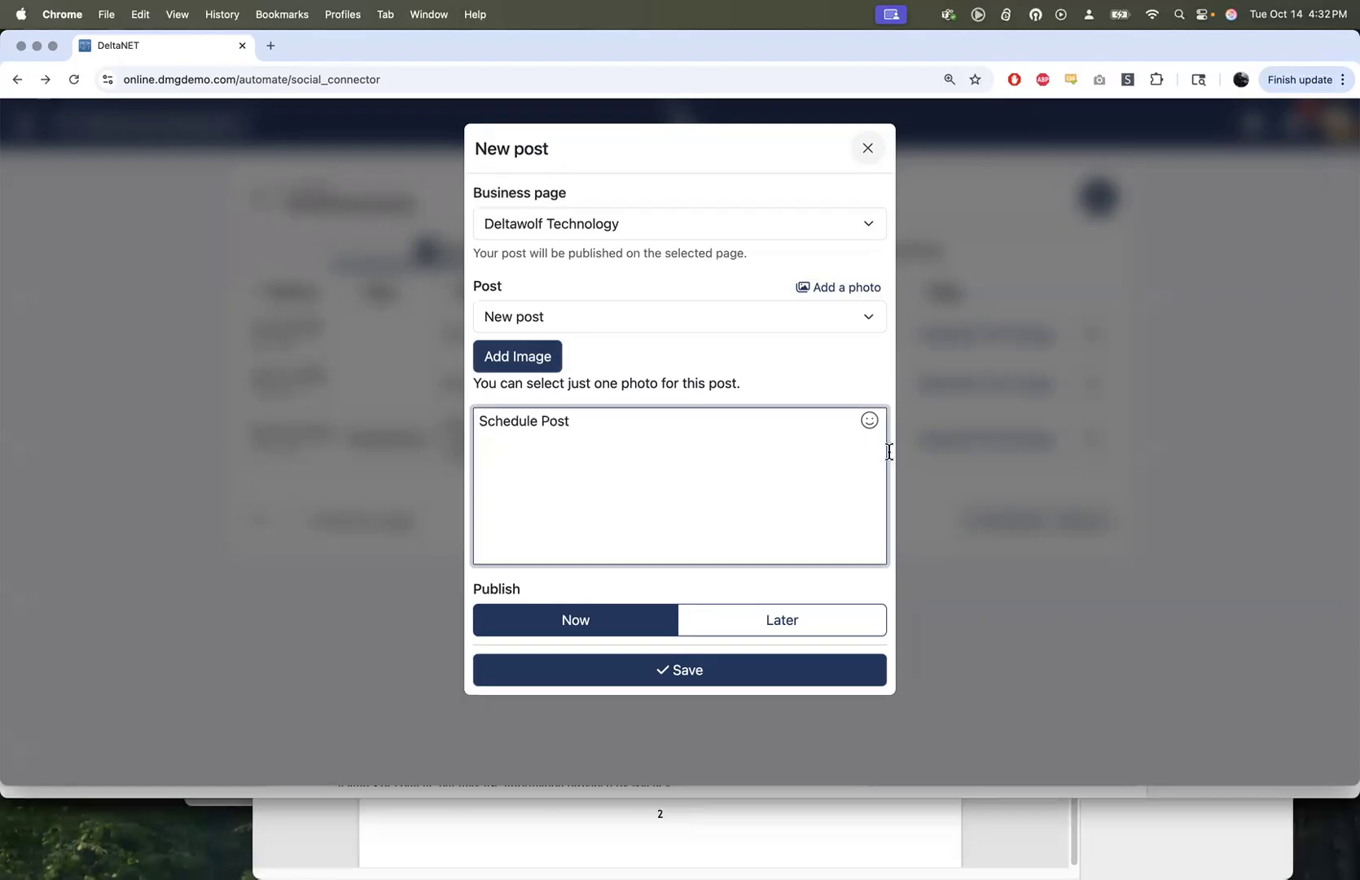
left_click(869, 420)
left_click(736, 523)
left_click(624, 485)
left_click(558, 422)
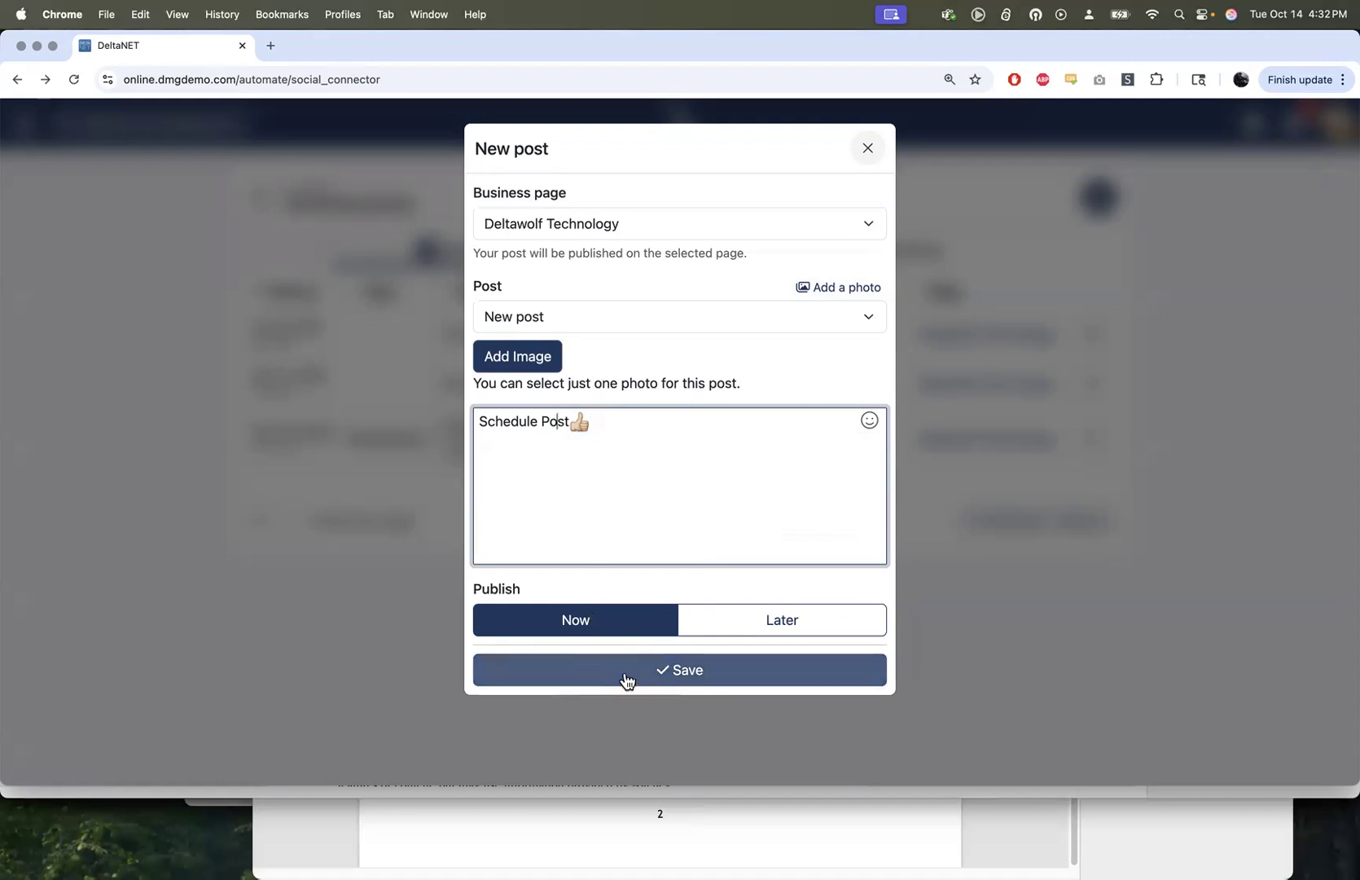
Set the post to publish later, on 10/18/2025 at 01:00 PM.
left_click(756, 633)
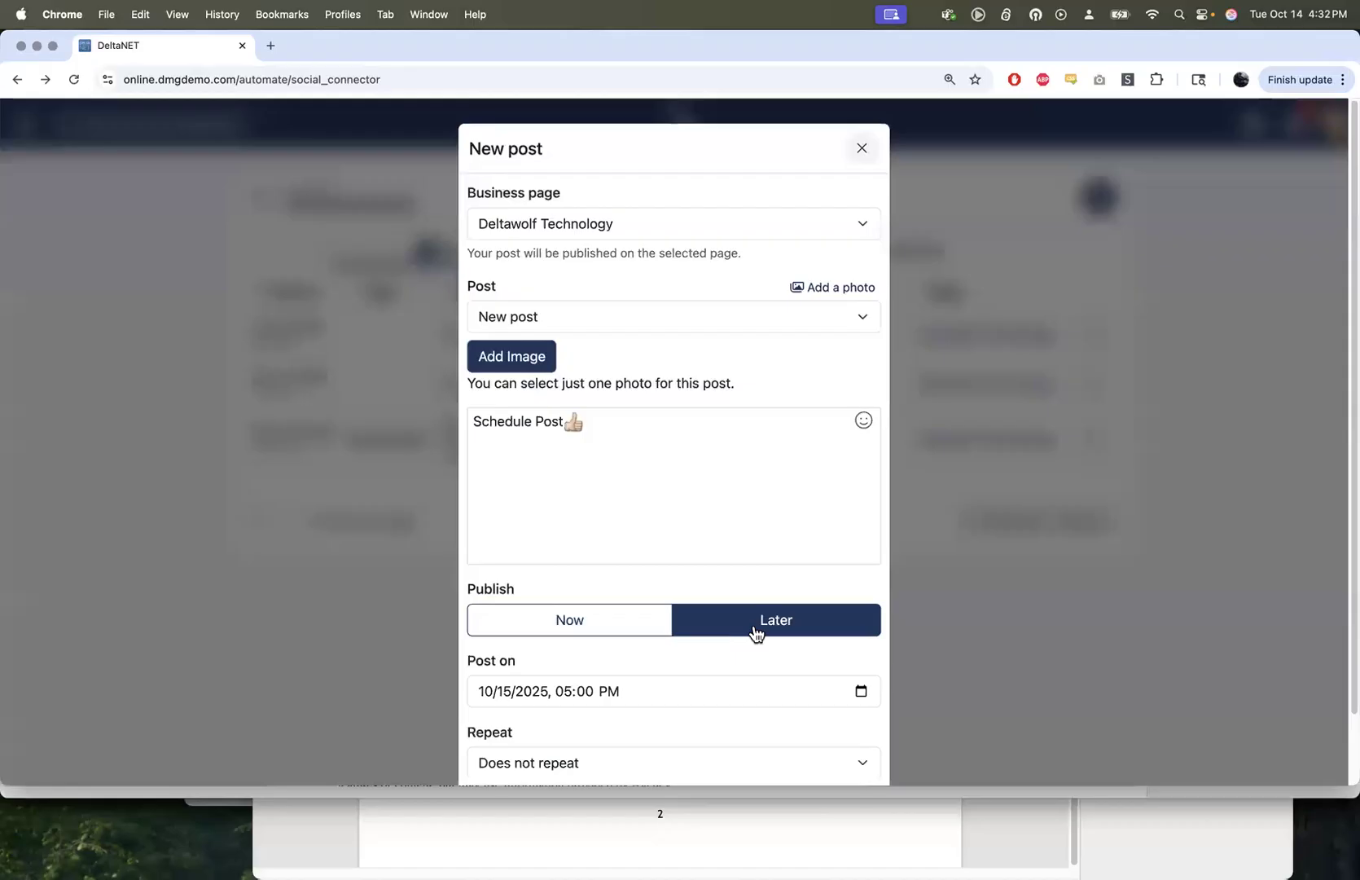
scroll(755, 632, "down", 2)
left_click(860, 616)
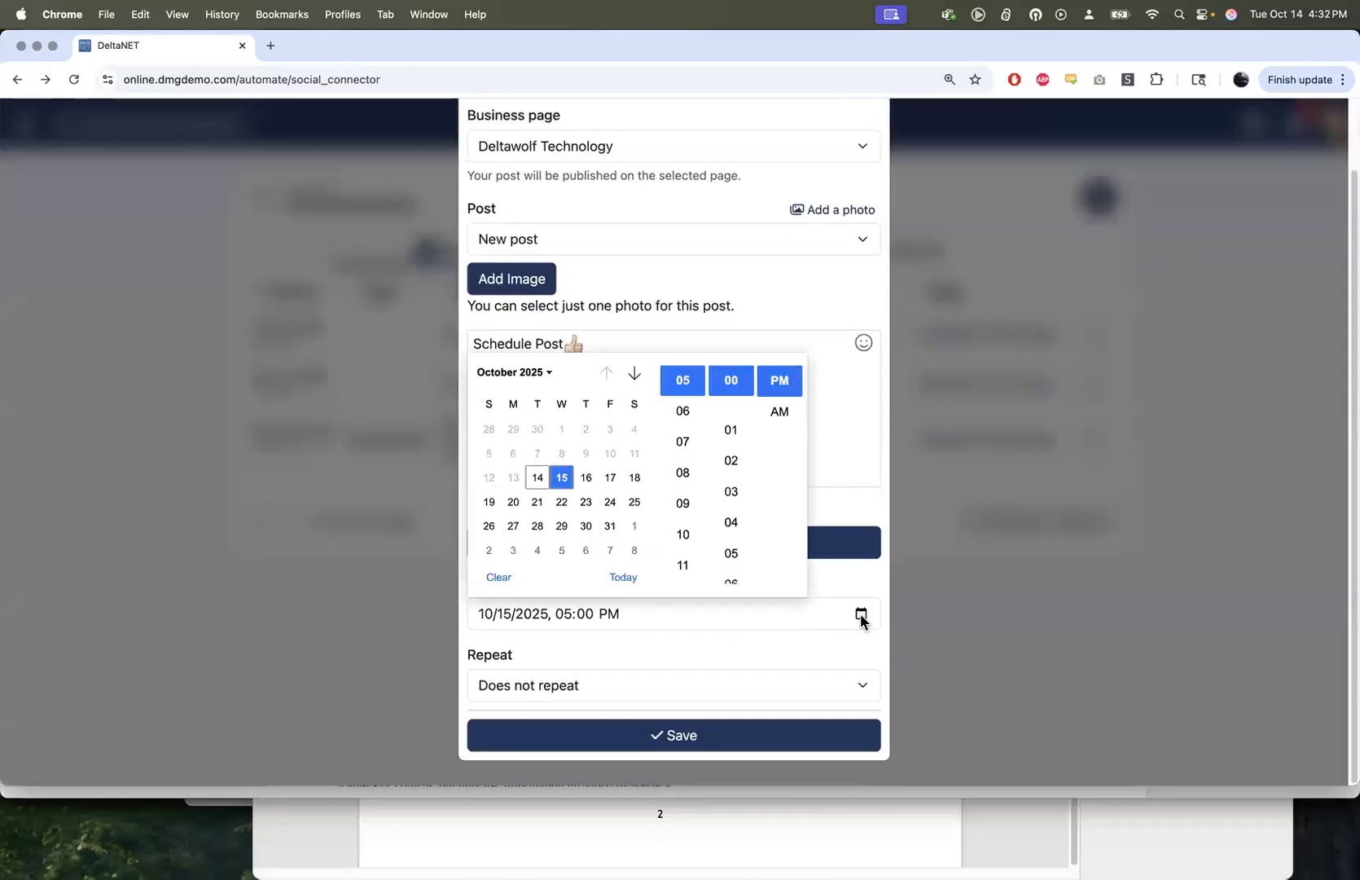
left_click(635, 478)
left_click(683, 441)
scroll(684, 448, "up", 2)
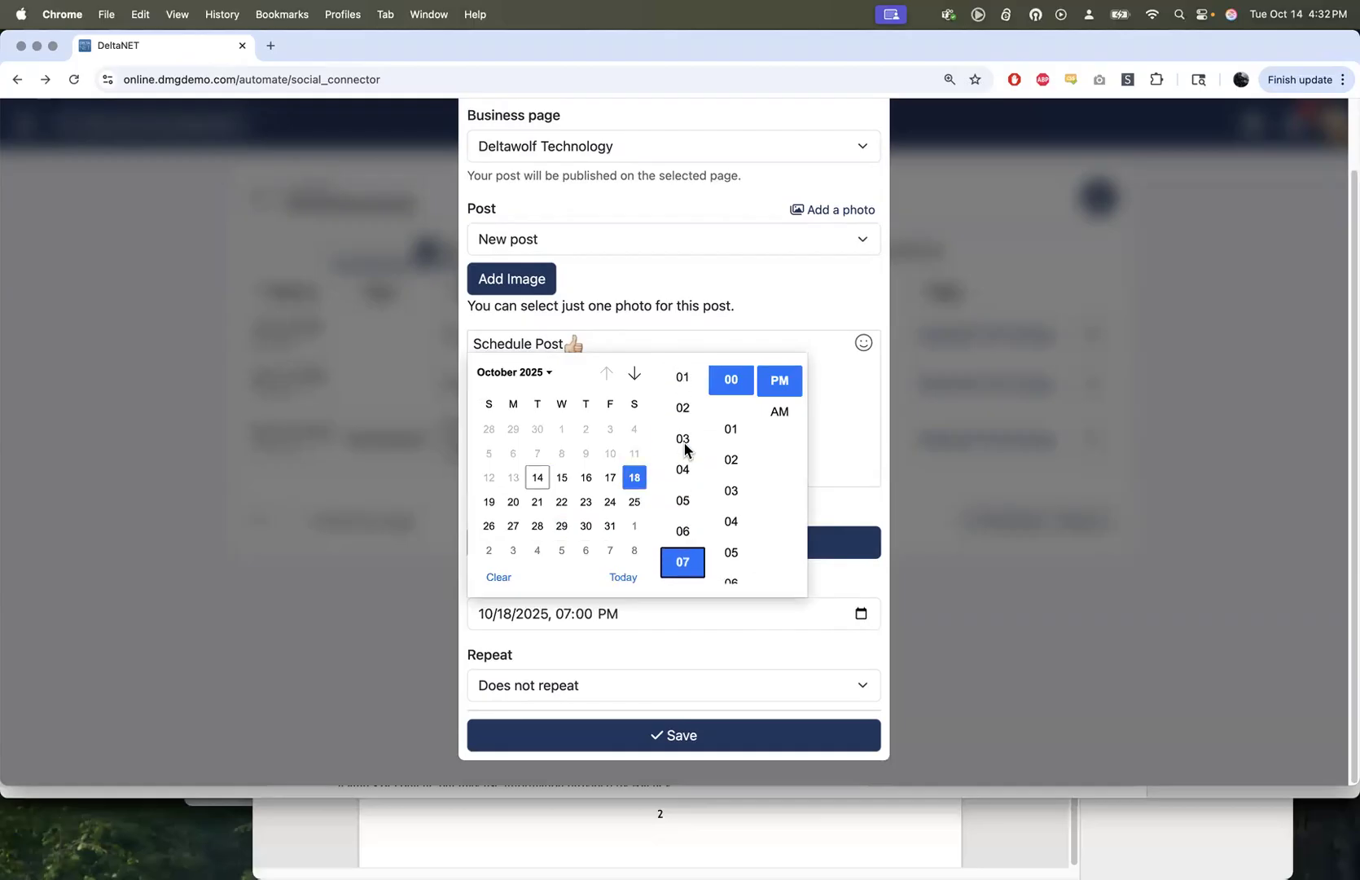
scroll(681, 440, "up", 2)
left_click(682, 432)
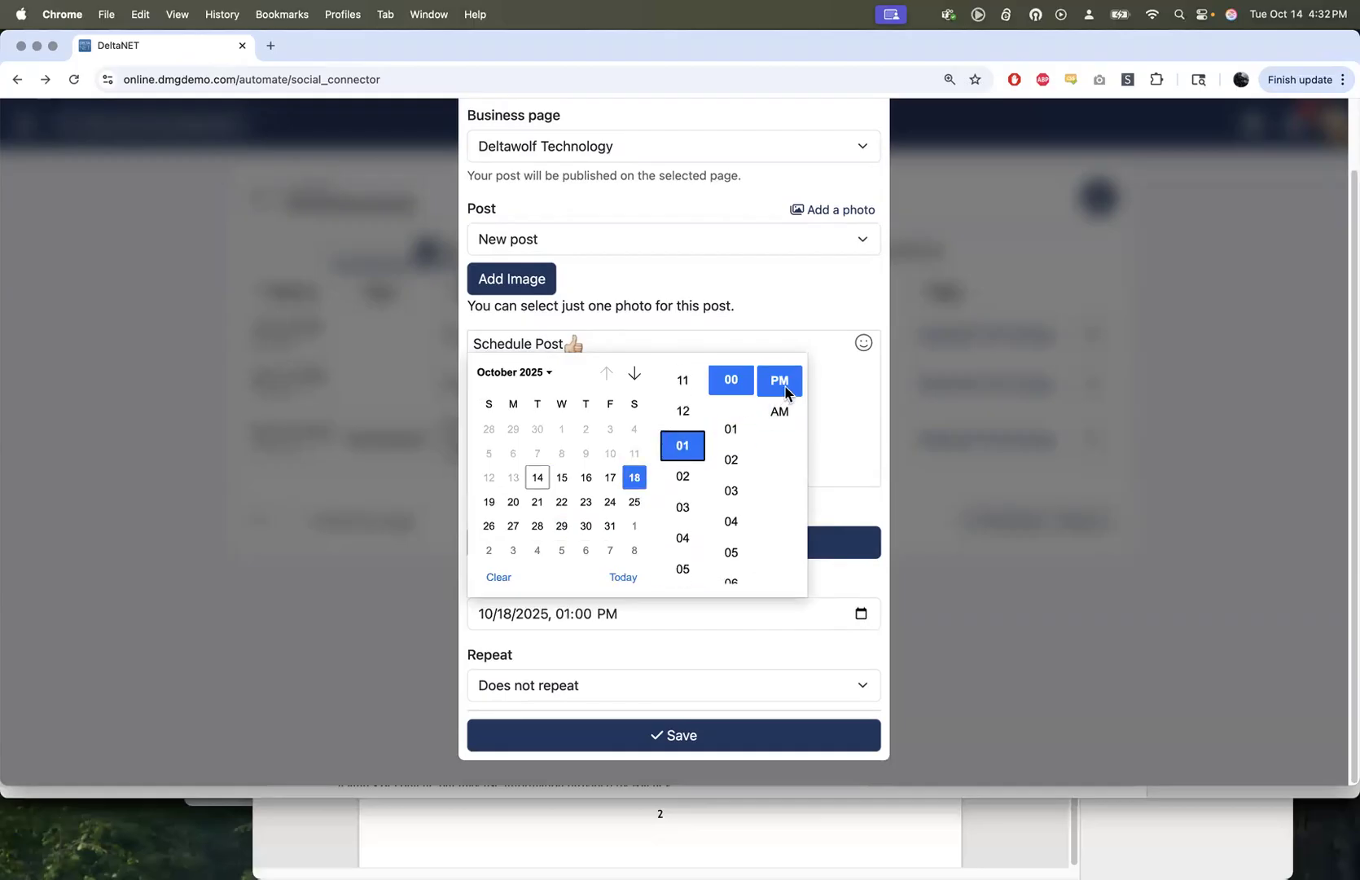
left_click(828, 475)
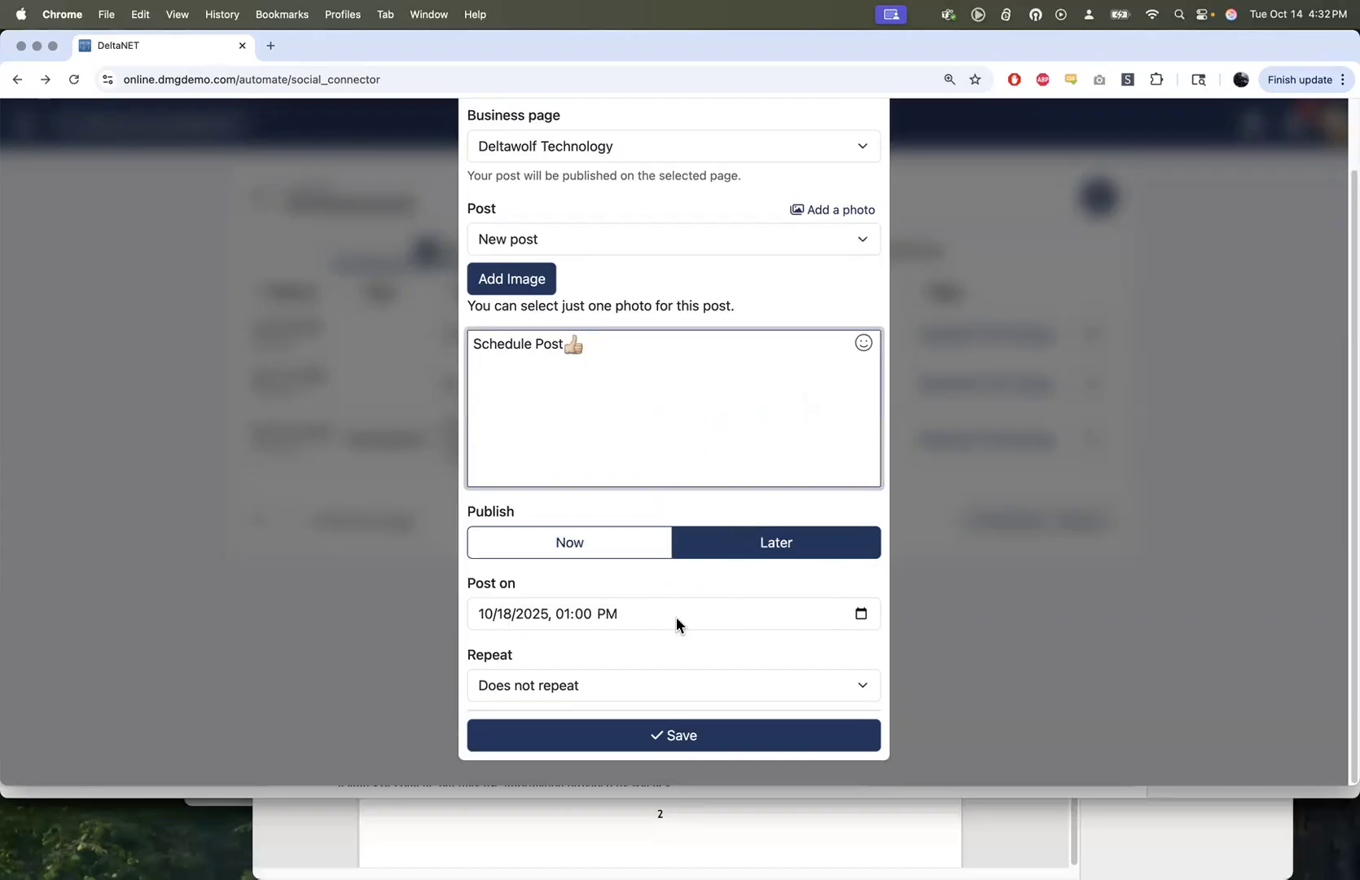
left_click(610, 656)
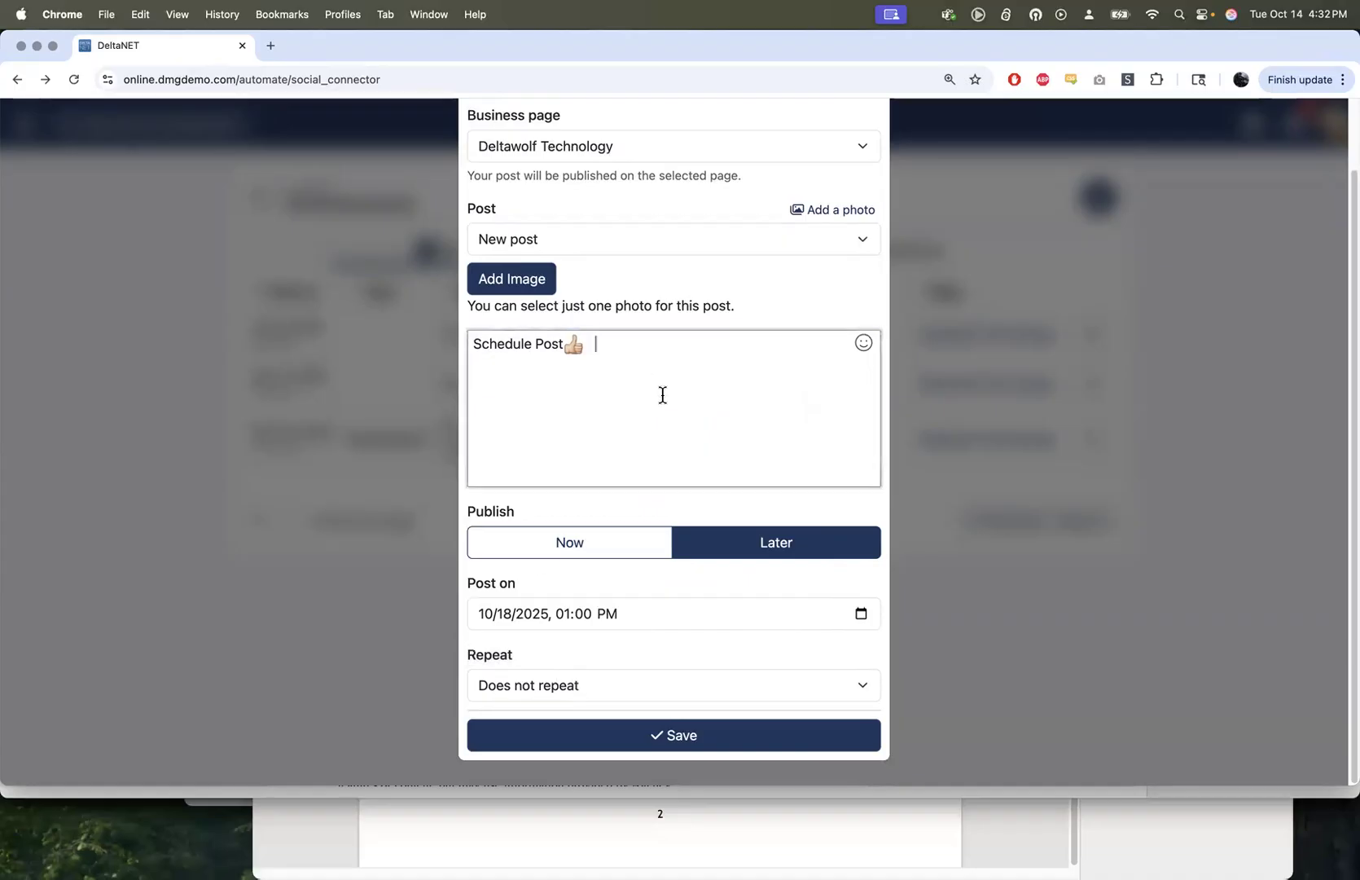
Replace the post message with "Did you know you can find out what your home is worth on my website?".
left_click_drag(593, 370, 481, 351)
key("BackSpace")
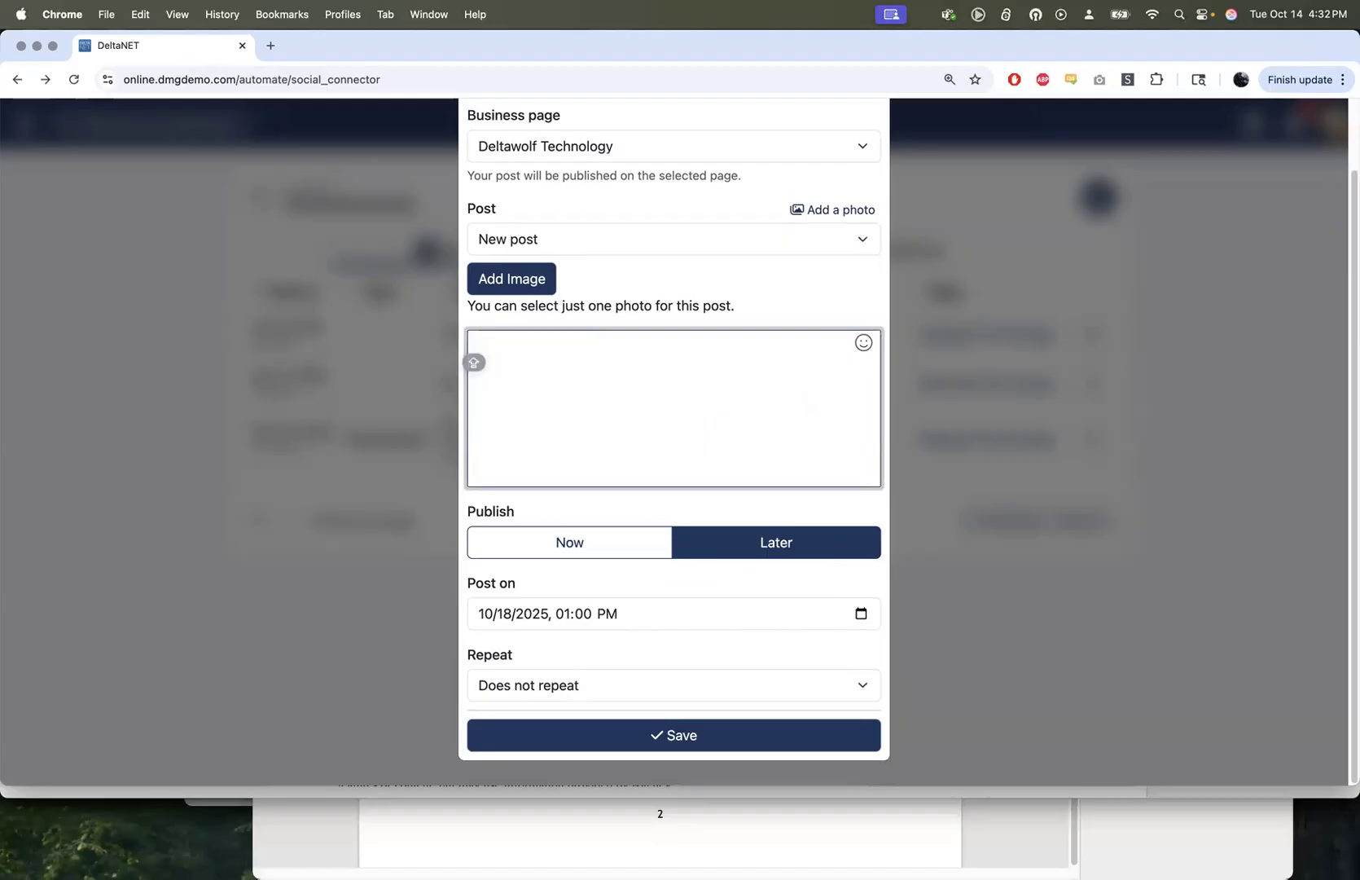
type("Did")
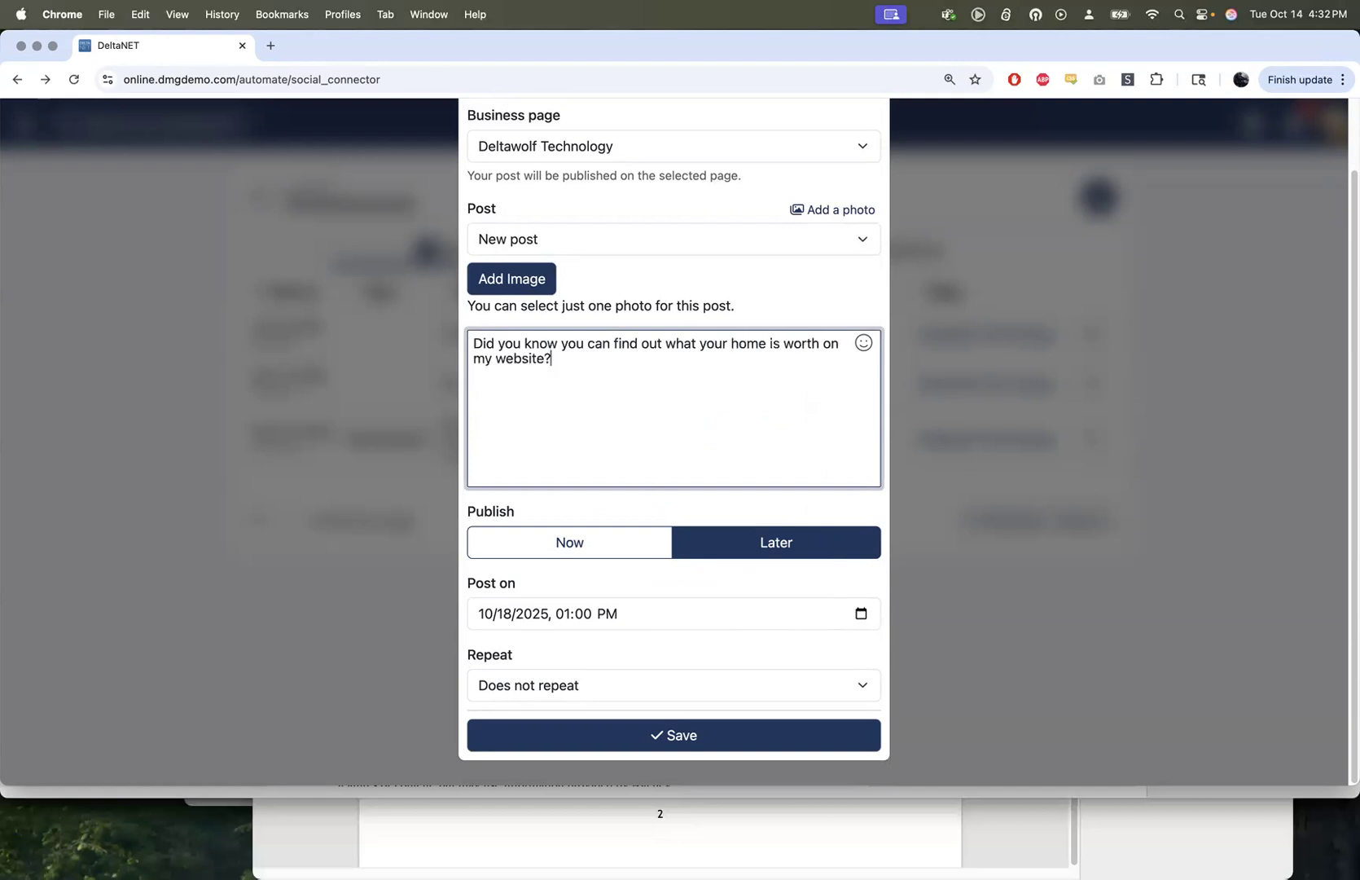
Append "- Check it out here: <link to AVM page on our website>" to the post message.
type("e: <link to u")
key("BackSpace")
type("AVM page on our website>")
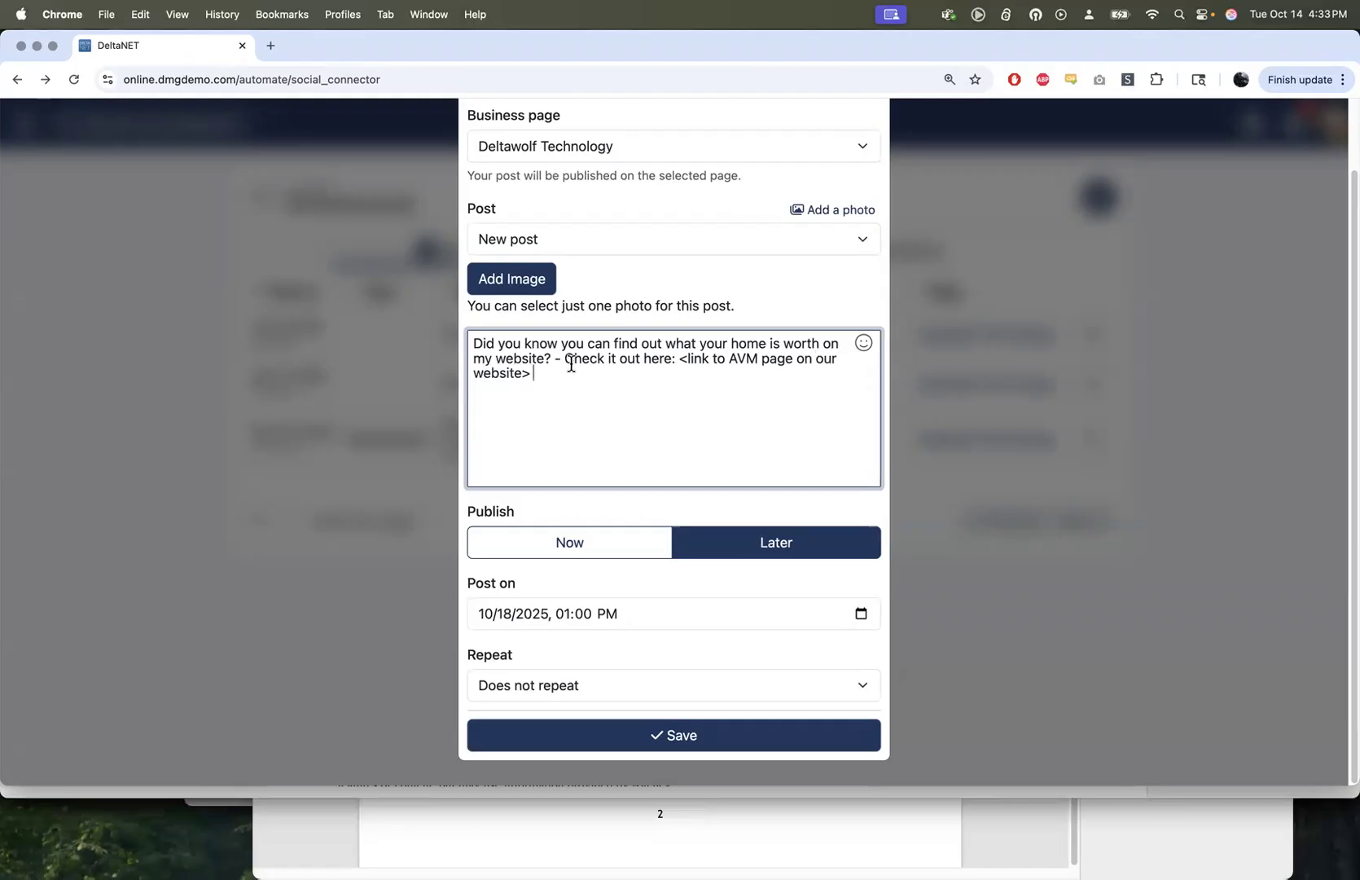
left_click_drag(558, 373, 681, 359)
left_click(679, 358)
Set the post to repeat weekly at an interval of 6 weeks, on Saturday only.
left_click(635, 685)
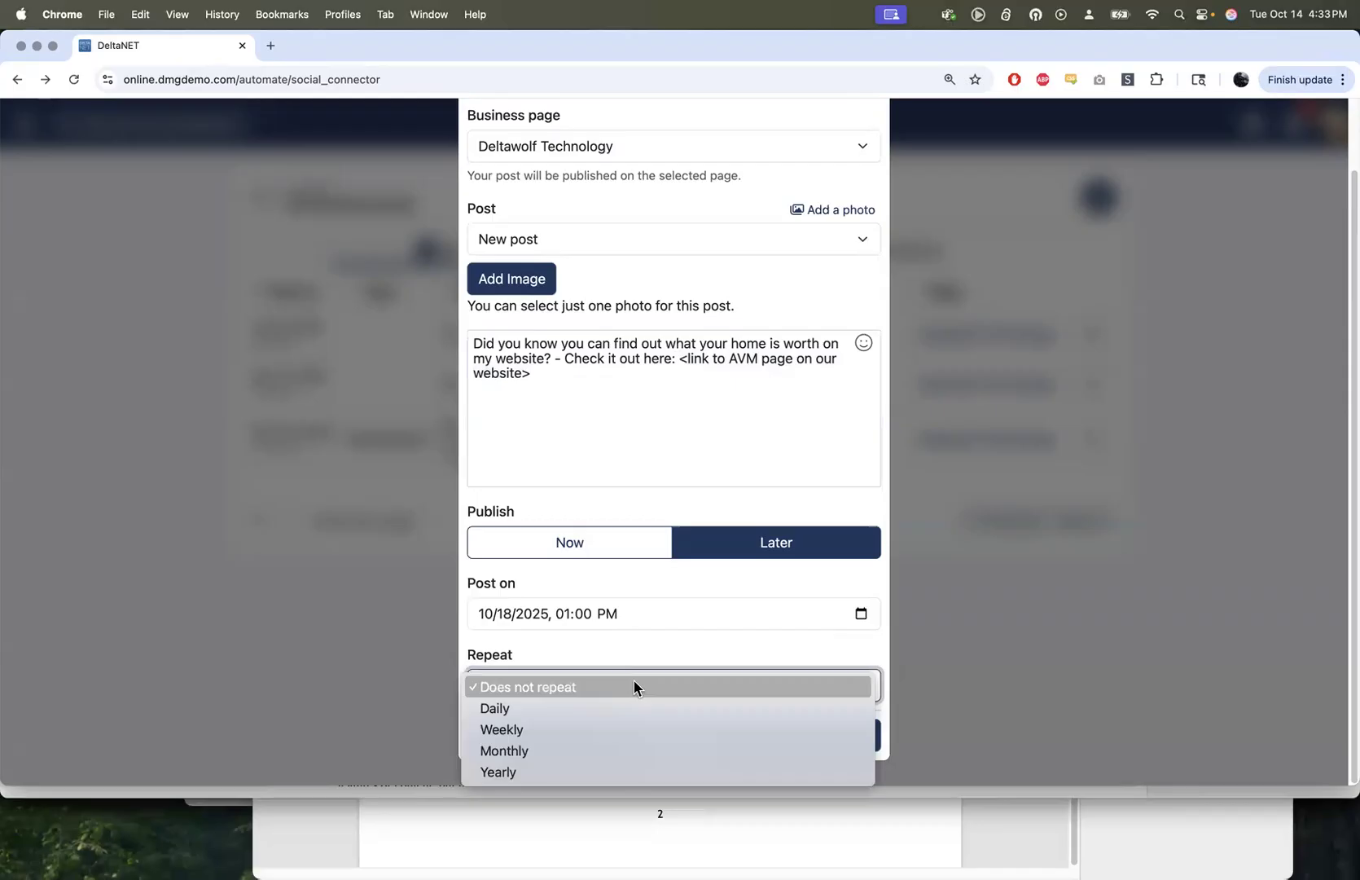
left_click(581, 732)
scroll(660, 660, "down", 5)
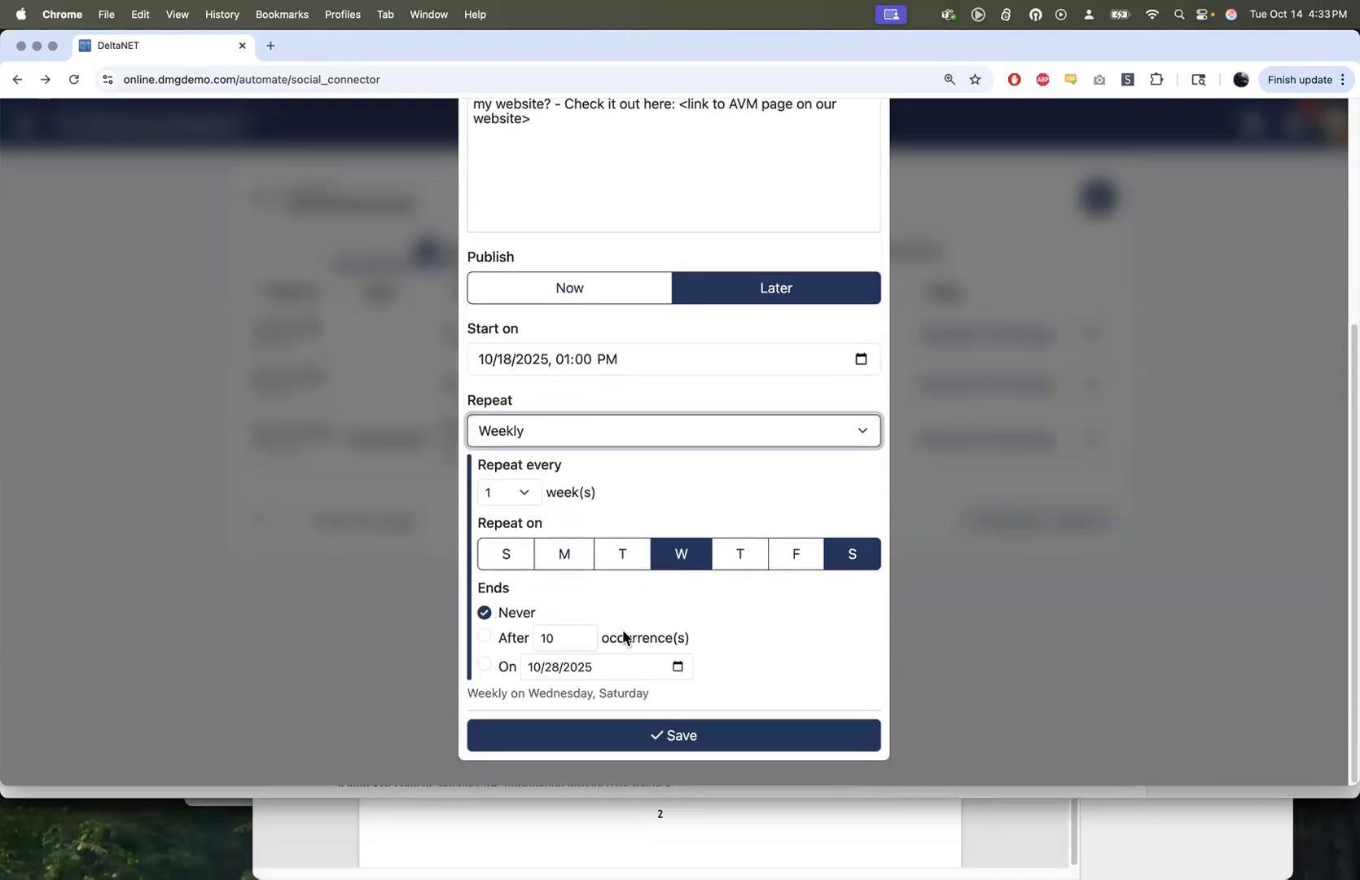
left_click(509, 492)
left_click(499, 592)
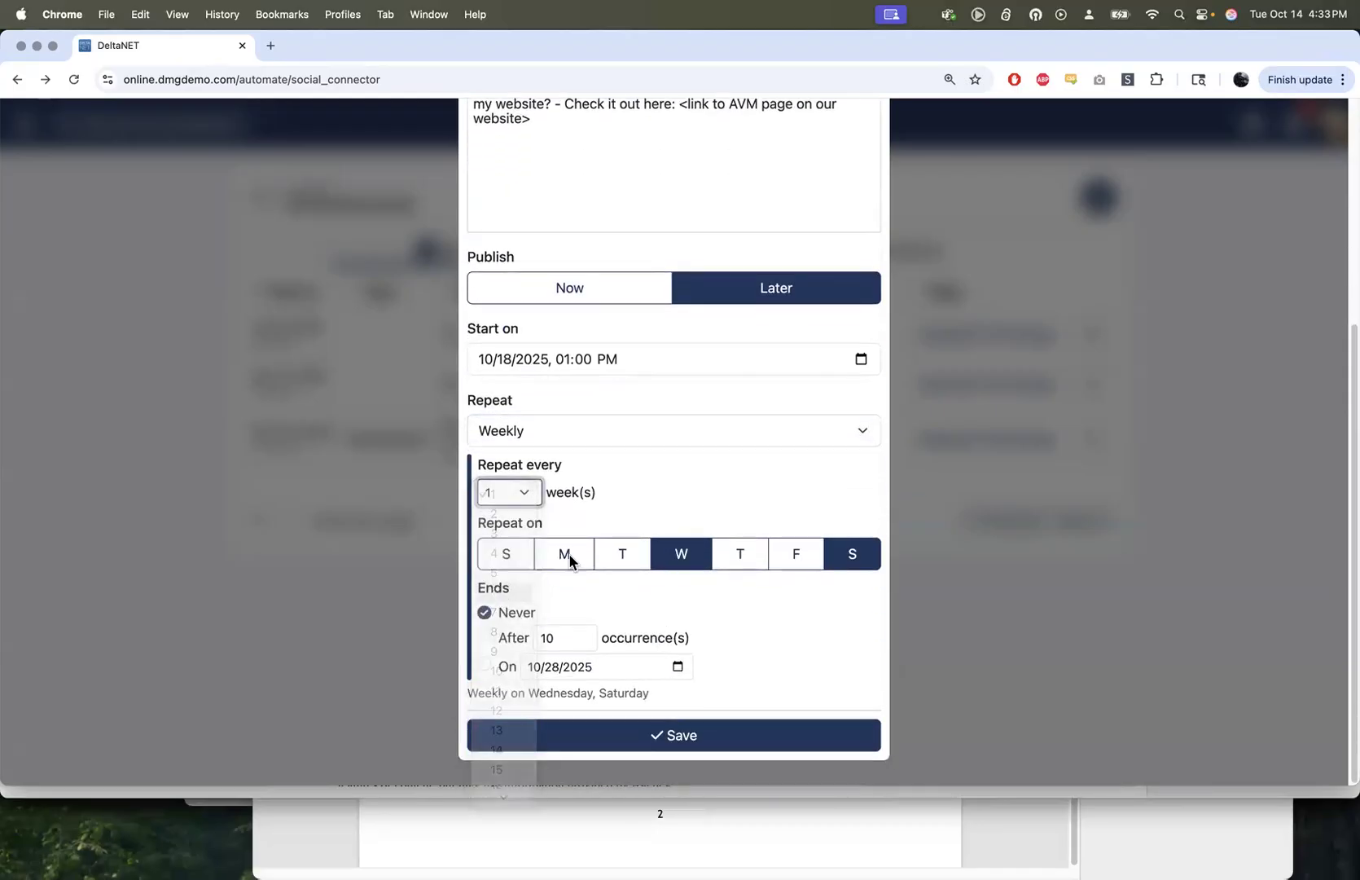
left_click(688, 556)
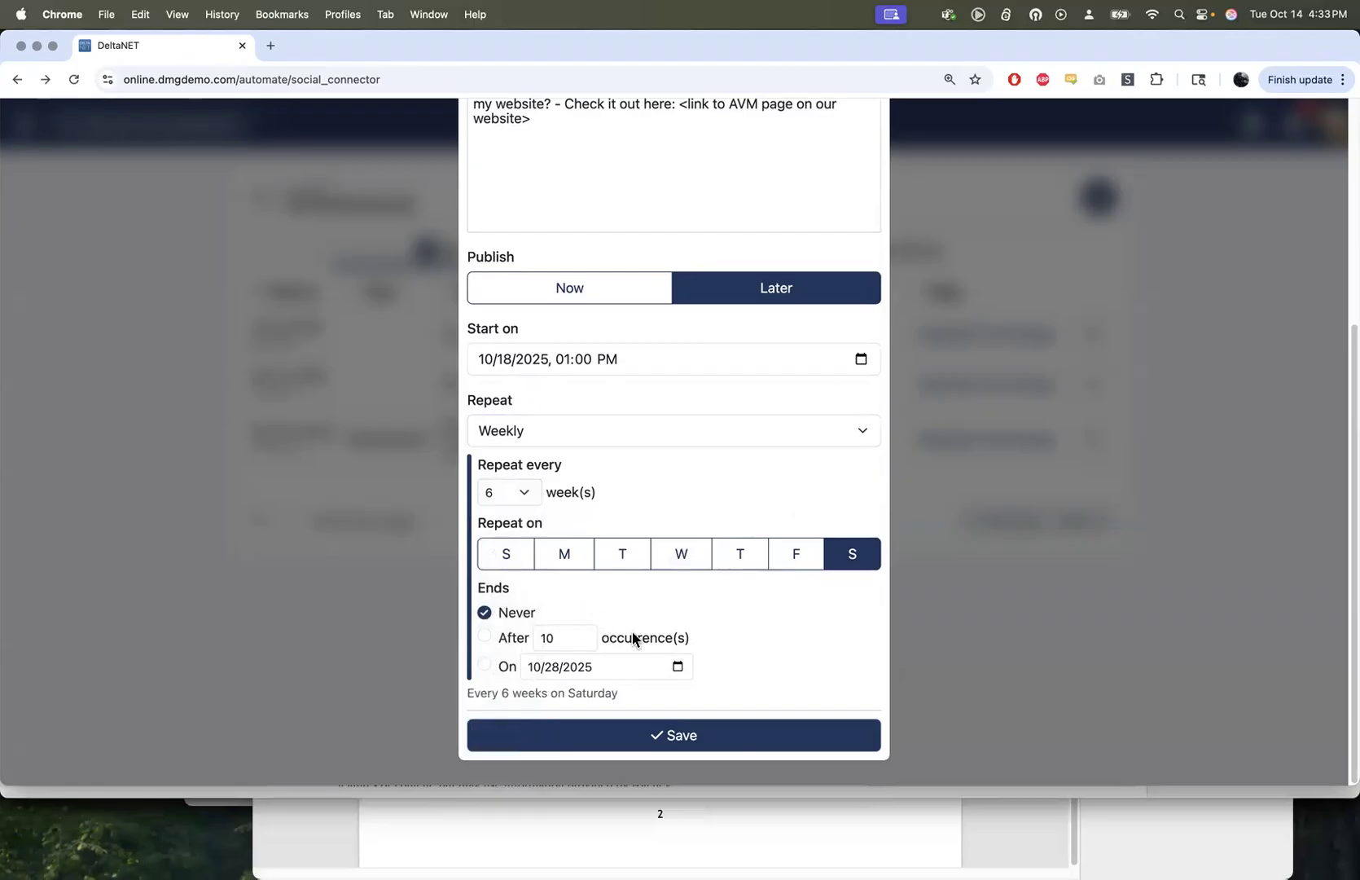
Try the repeat ending options: after 10 occurrences, never, and on 10/28/2025.
left_click(484, 637)
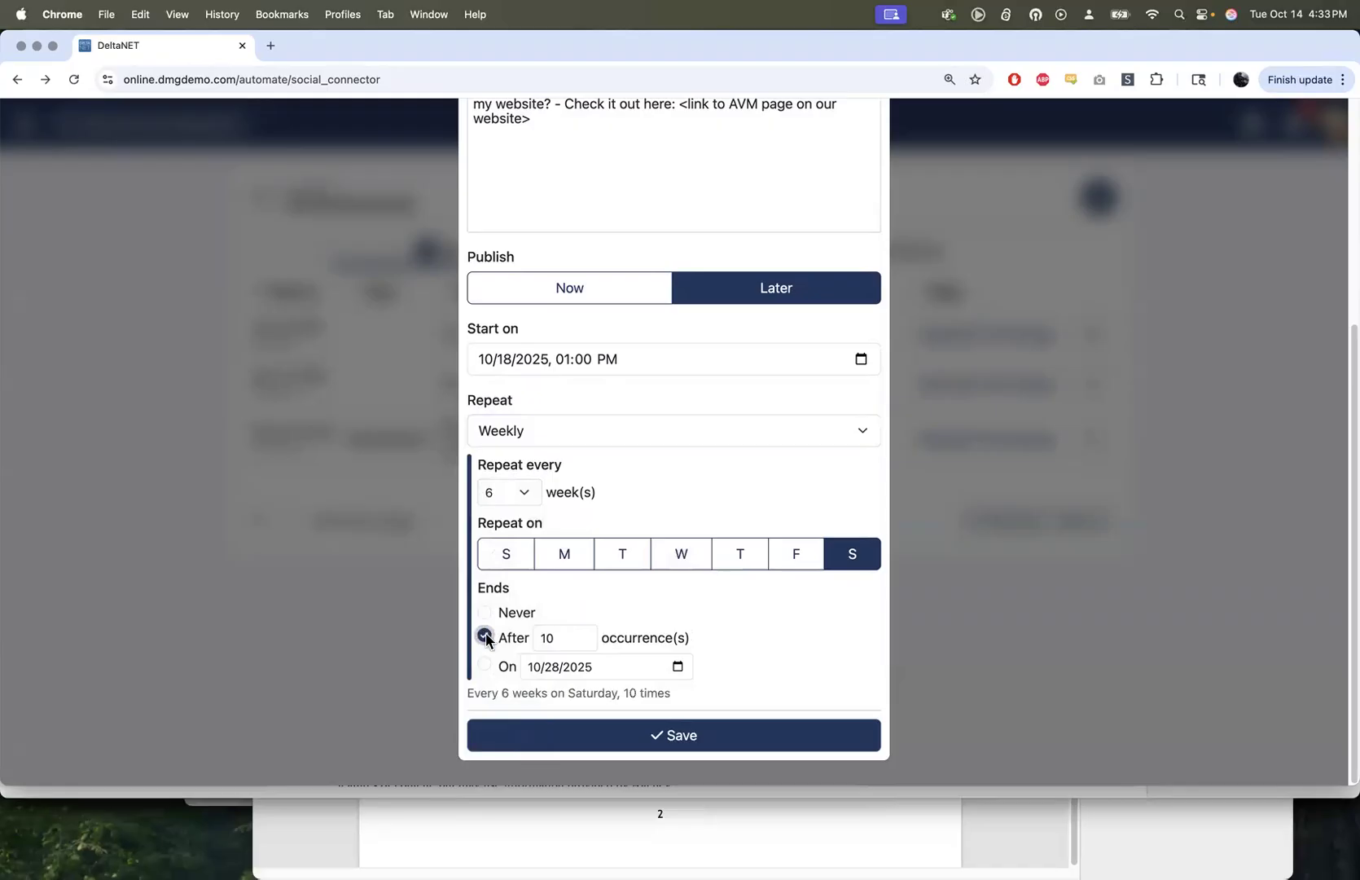
left_click(484, 614)
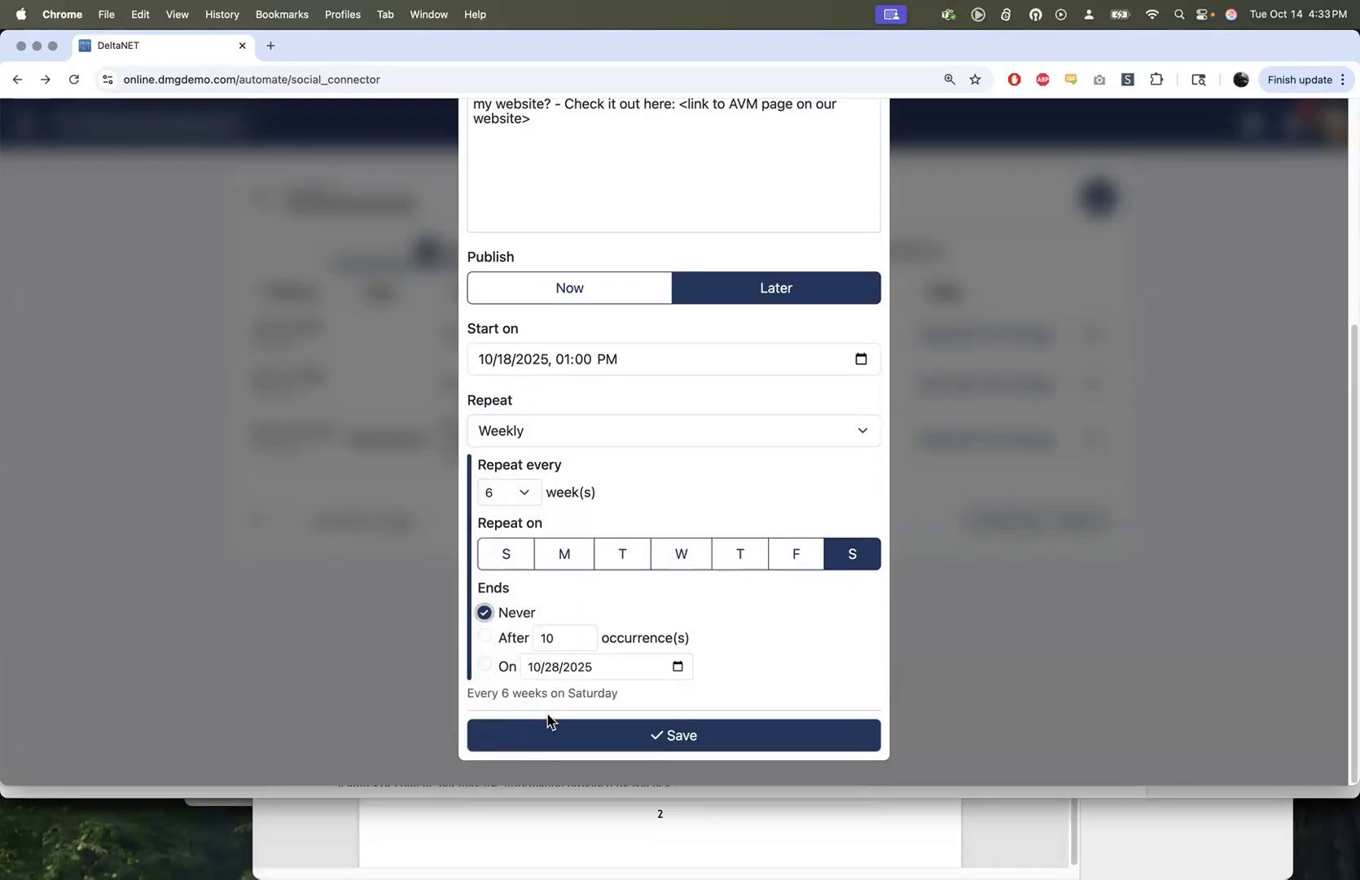
left_click(484, 664)
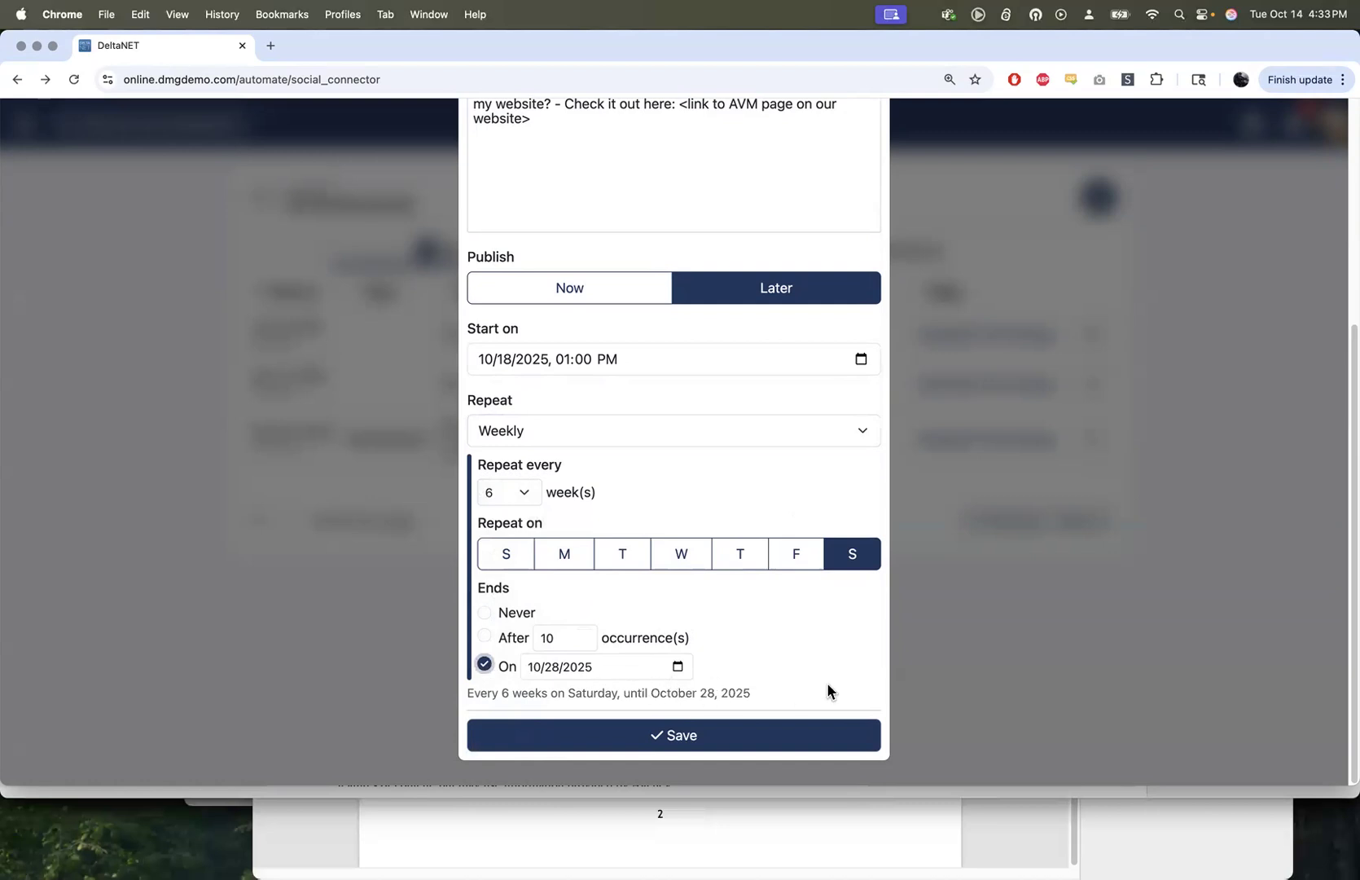
Make the post repeat every 4 weeks and end after 10 occurrences.
left_click(514, 482)
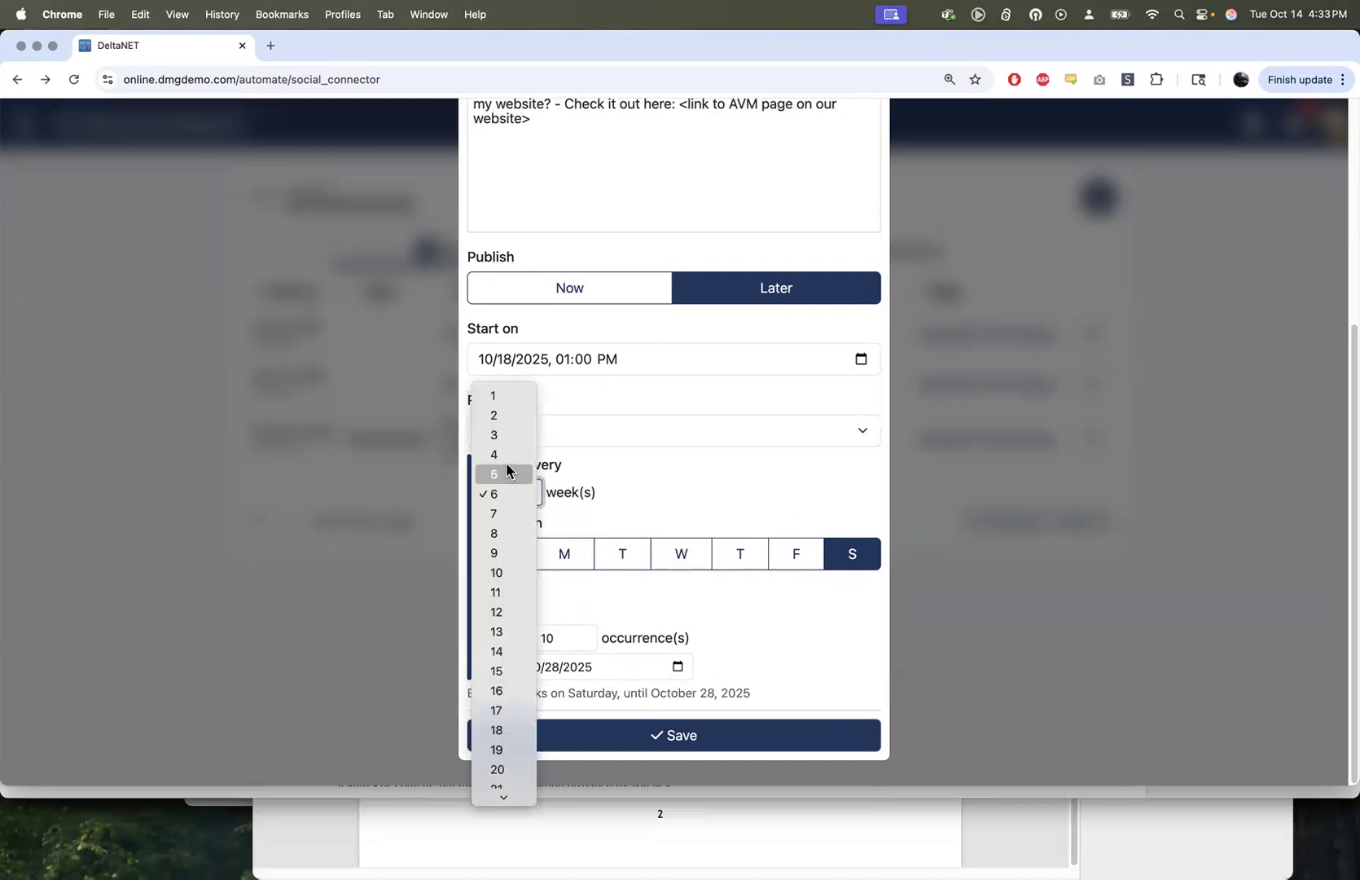
left_click(508, 395)
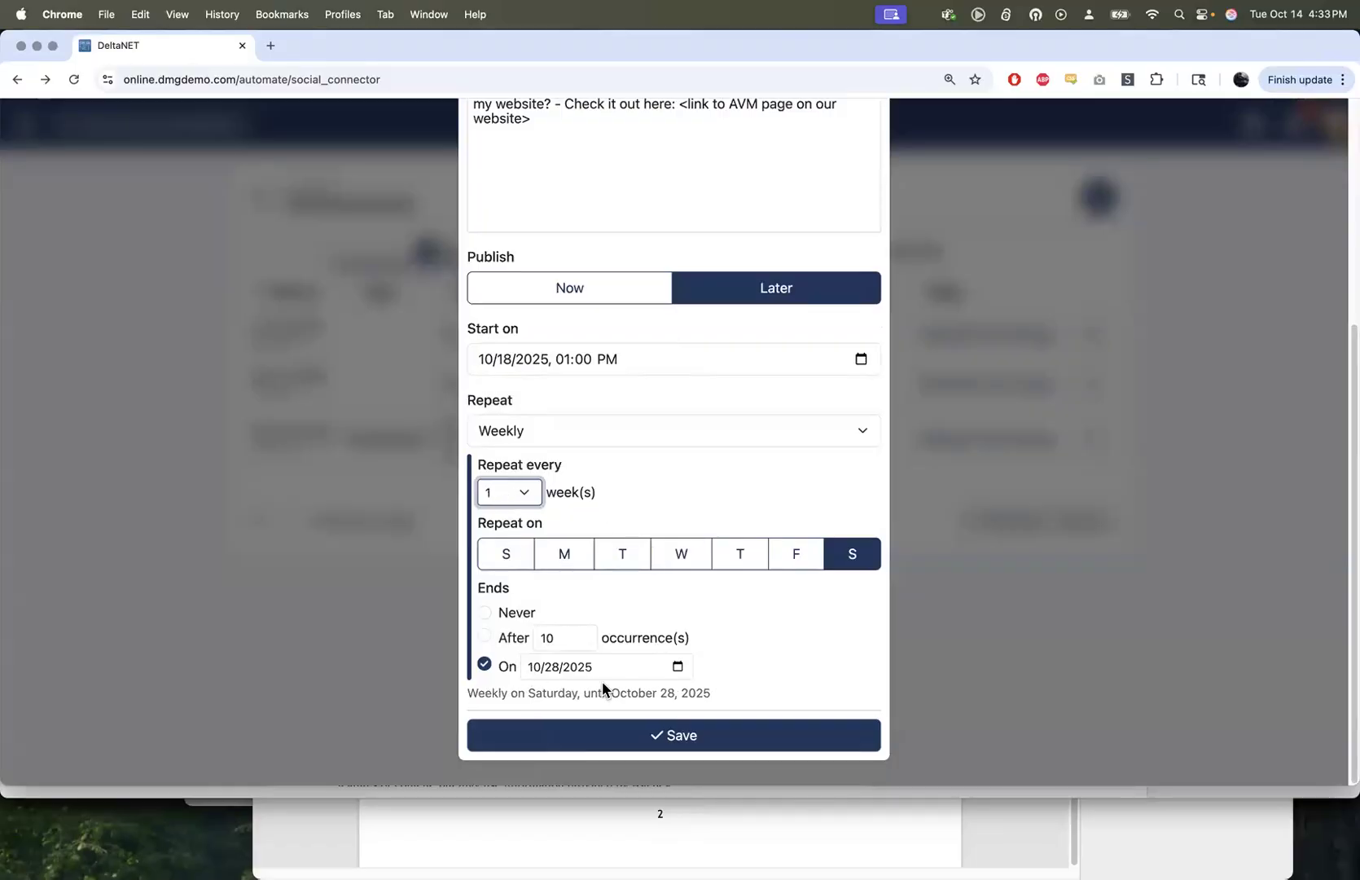
left_click(485, 636)
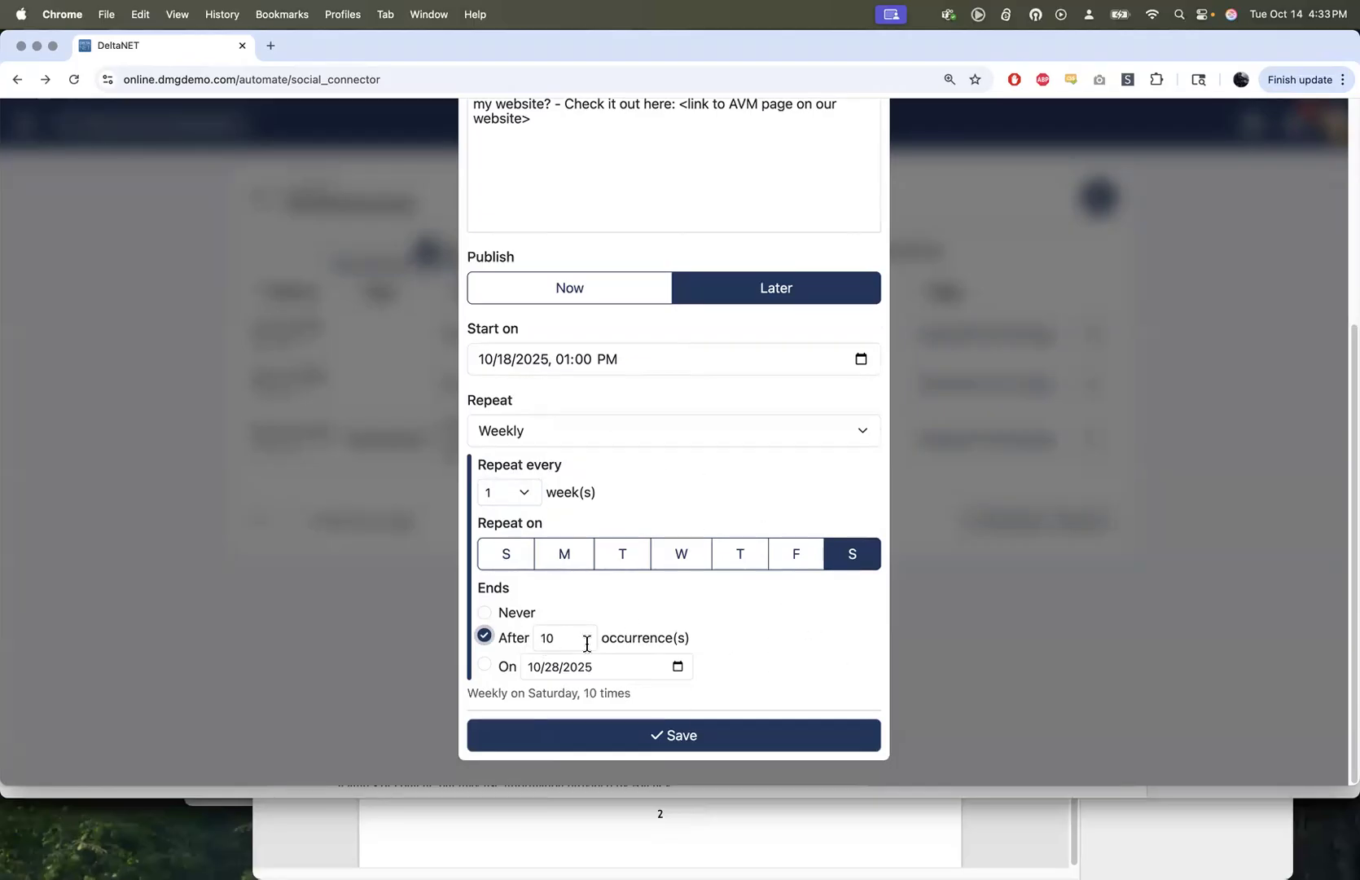
left_click(507, 498)
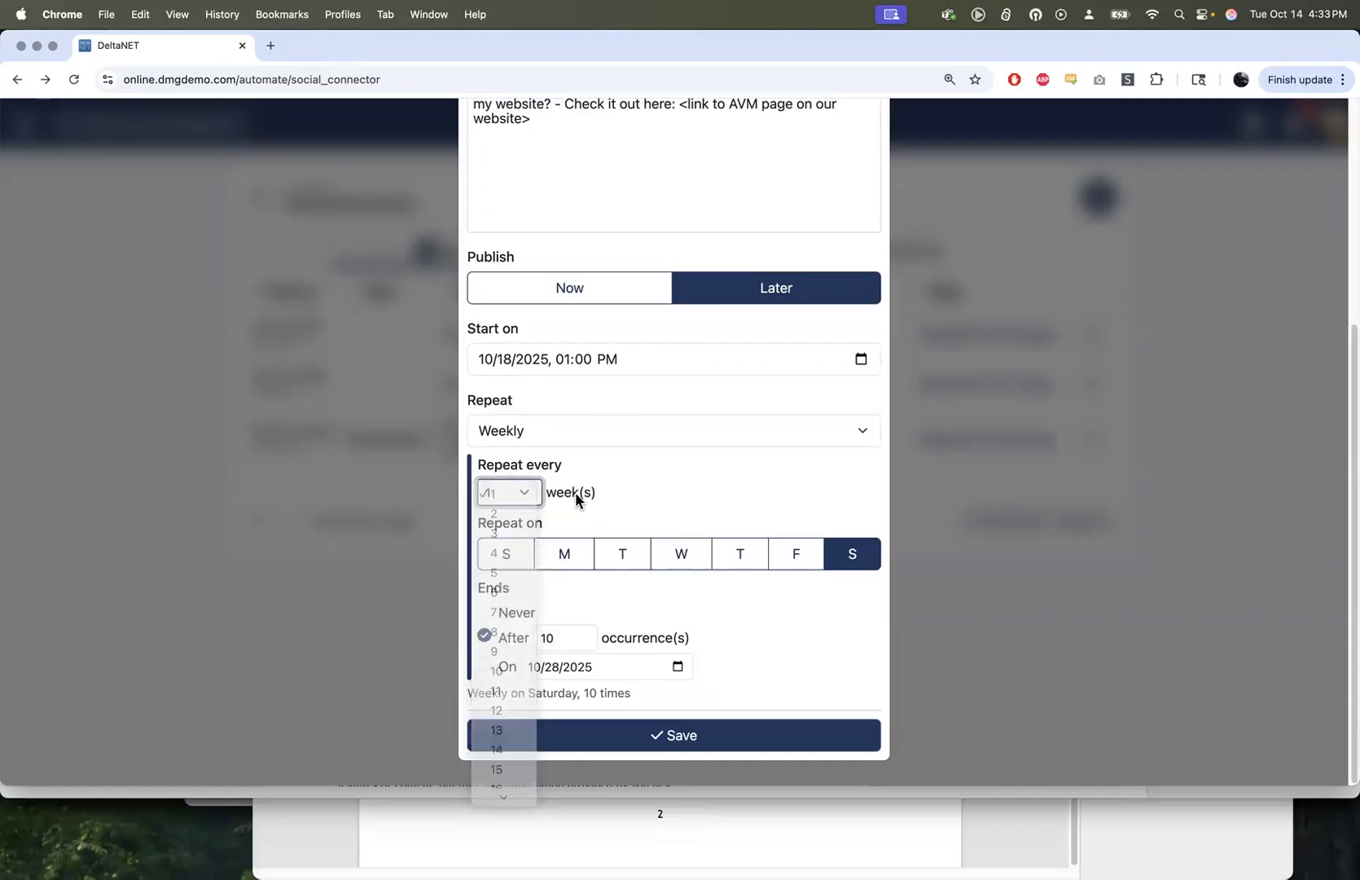
left_click(505, 553)
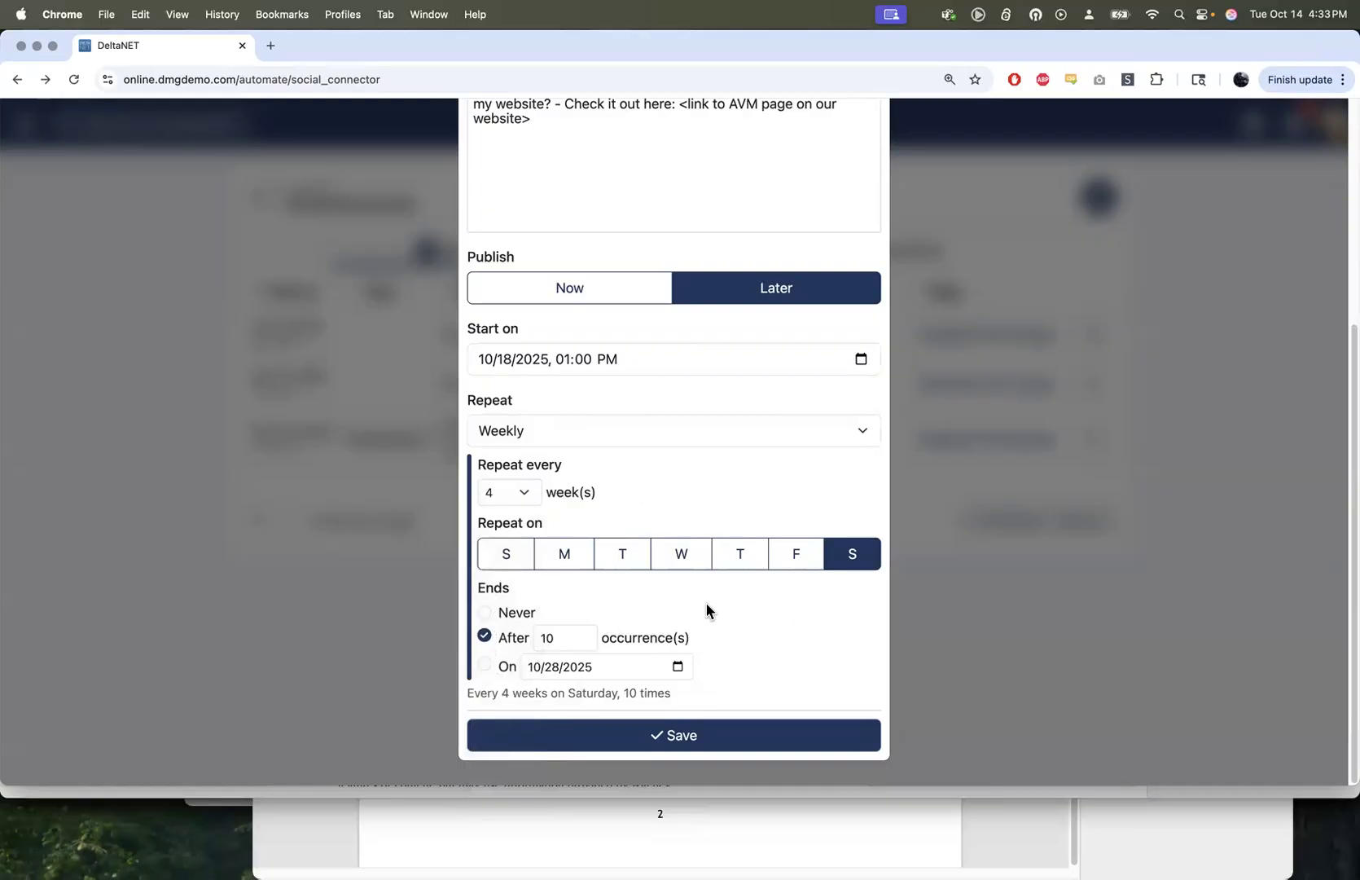
Close the post form and show the list of repeating Facebook posts.
left_click(672, 733)
left_click(859, 150)
left_click(845, 260)
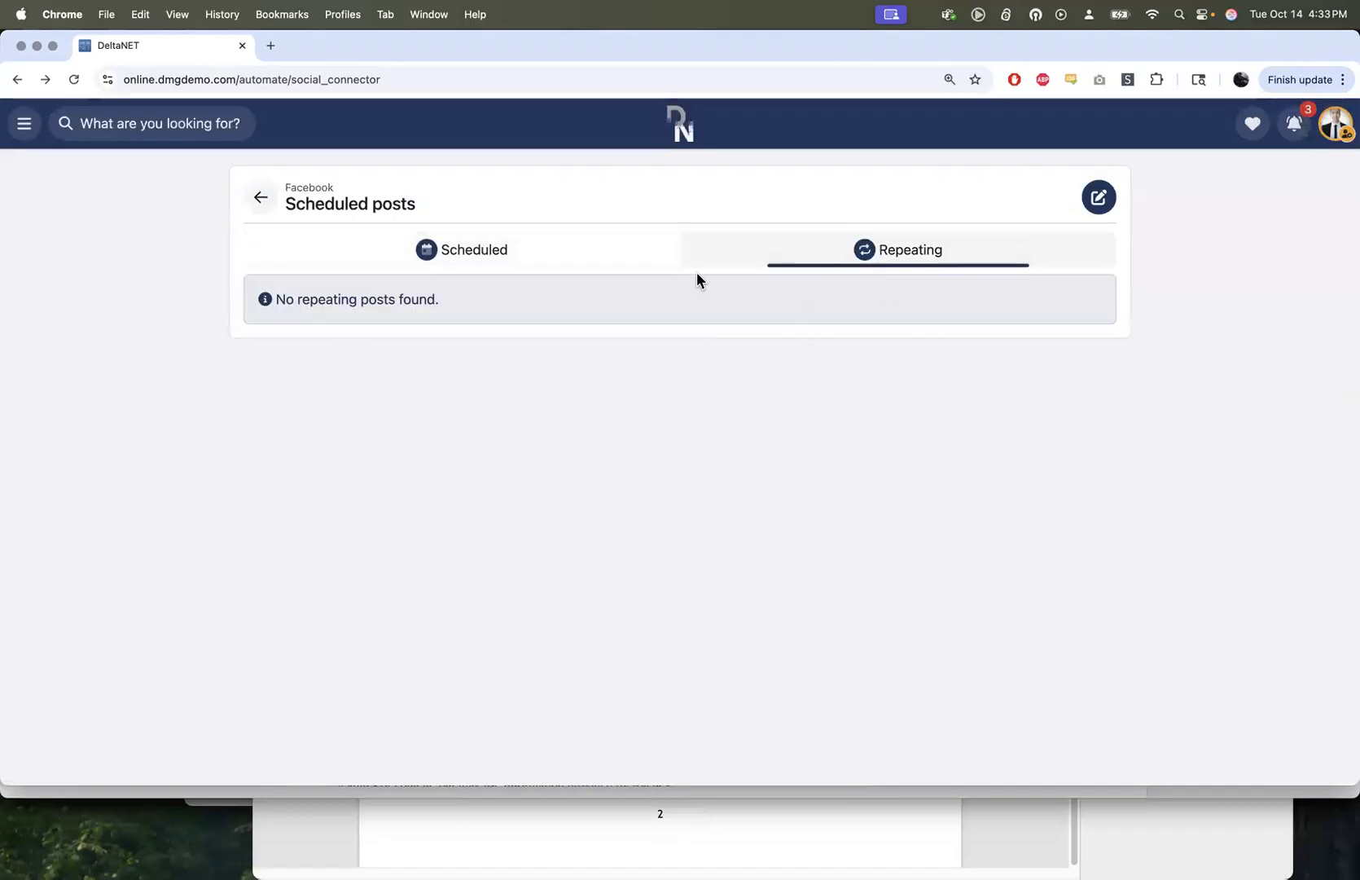
Compare the scheduled and repeating Facebook post lists and return to the Social Media overview.
left_click(438, 256)
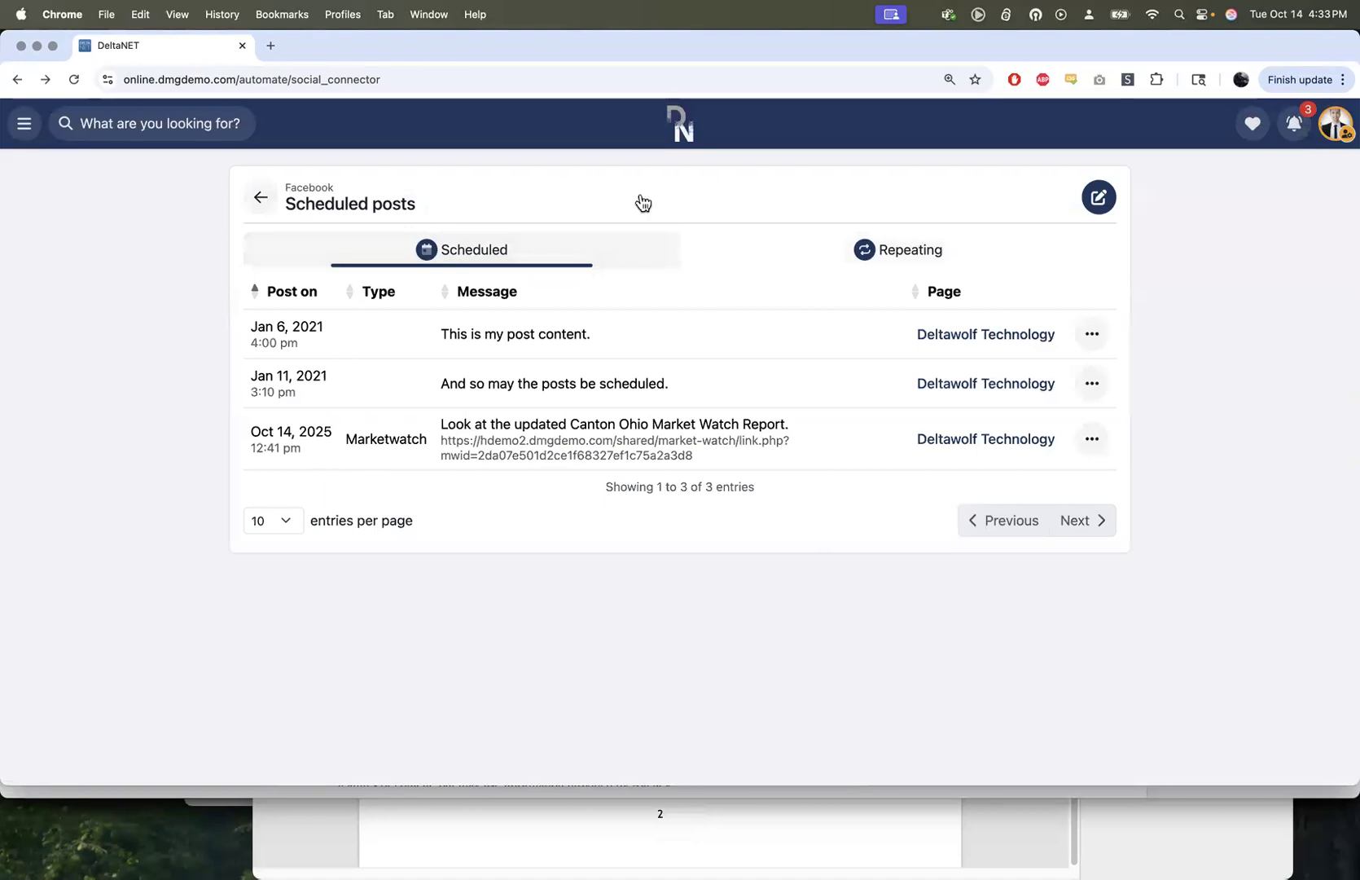
left_click(887, 256)
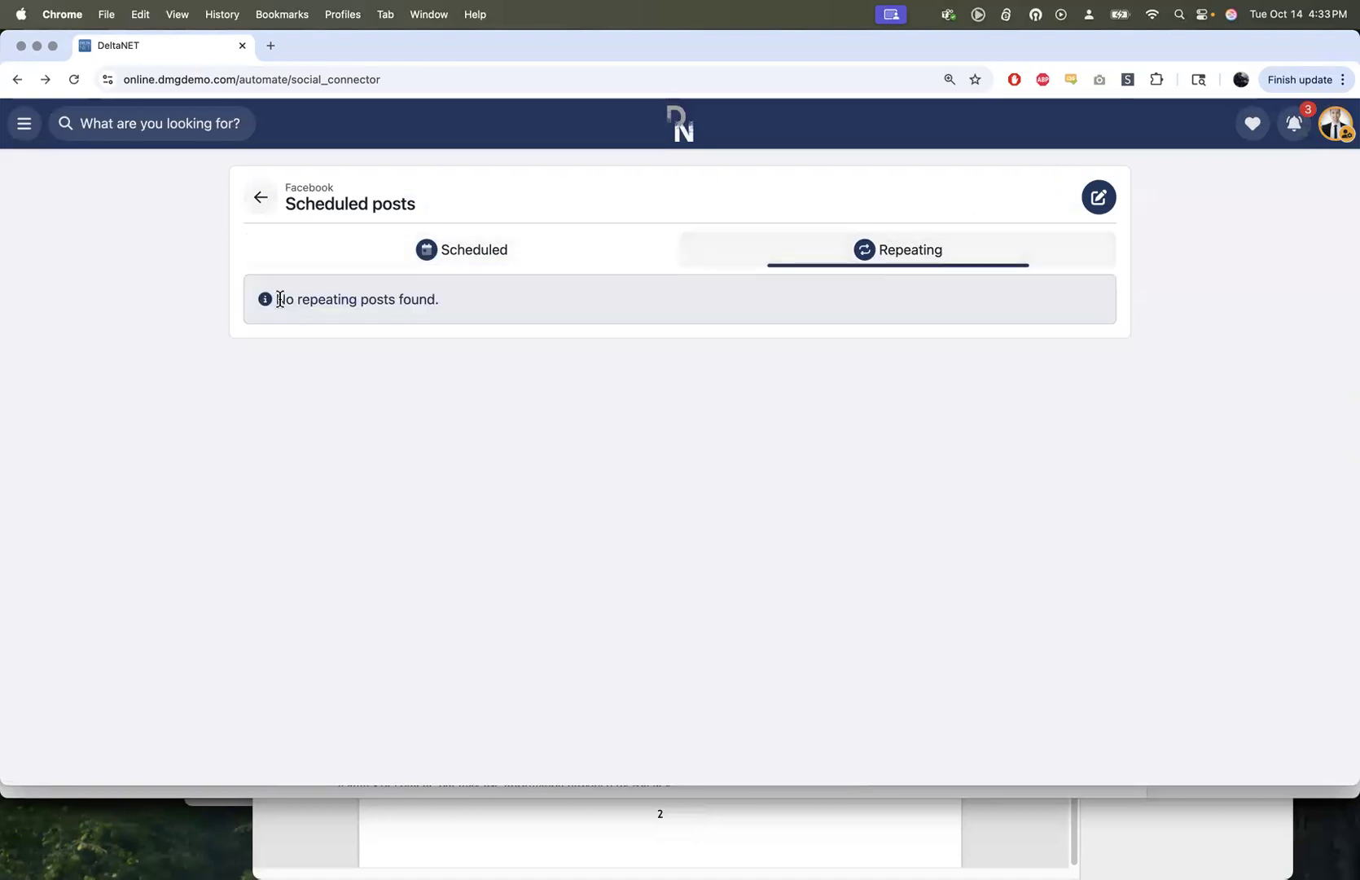
left_click(436, 256)
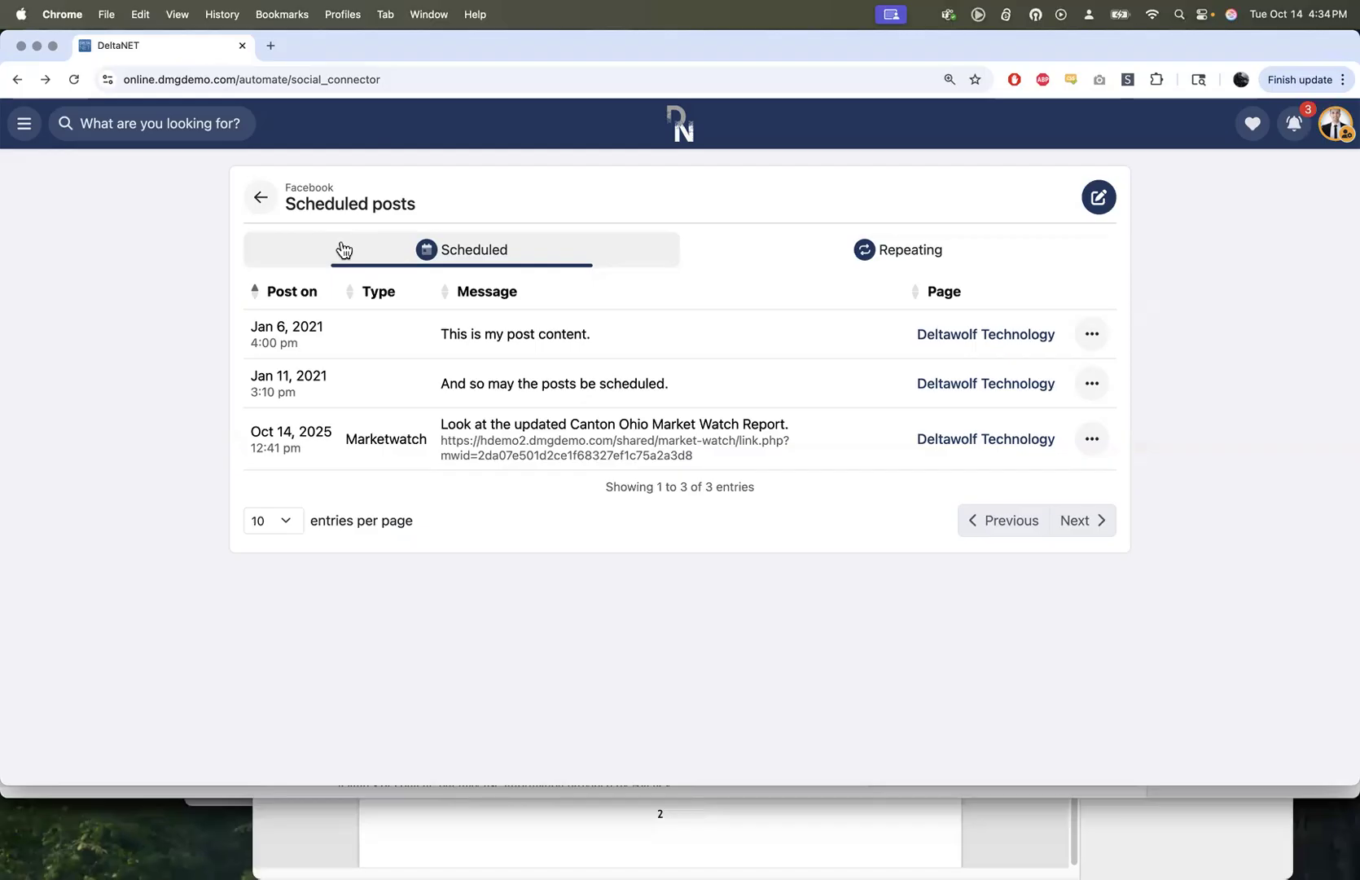
left_click(272, 202)
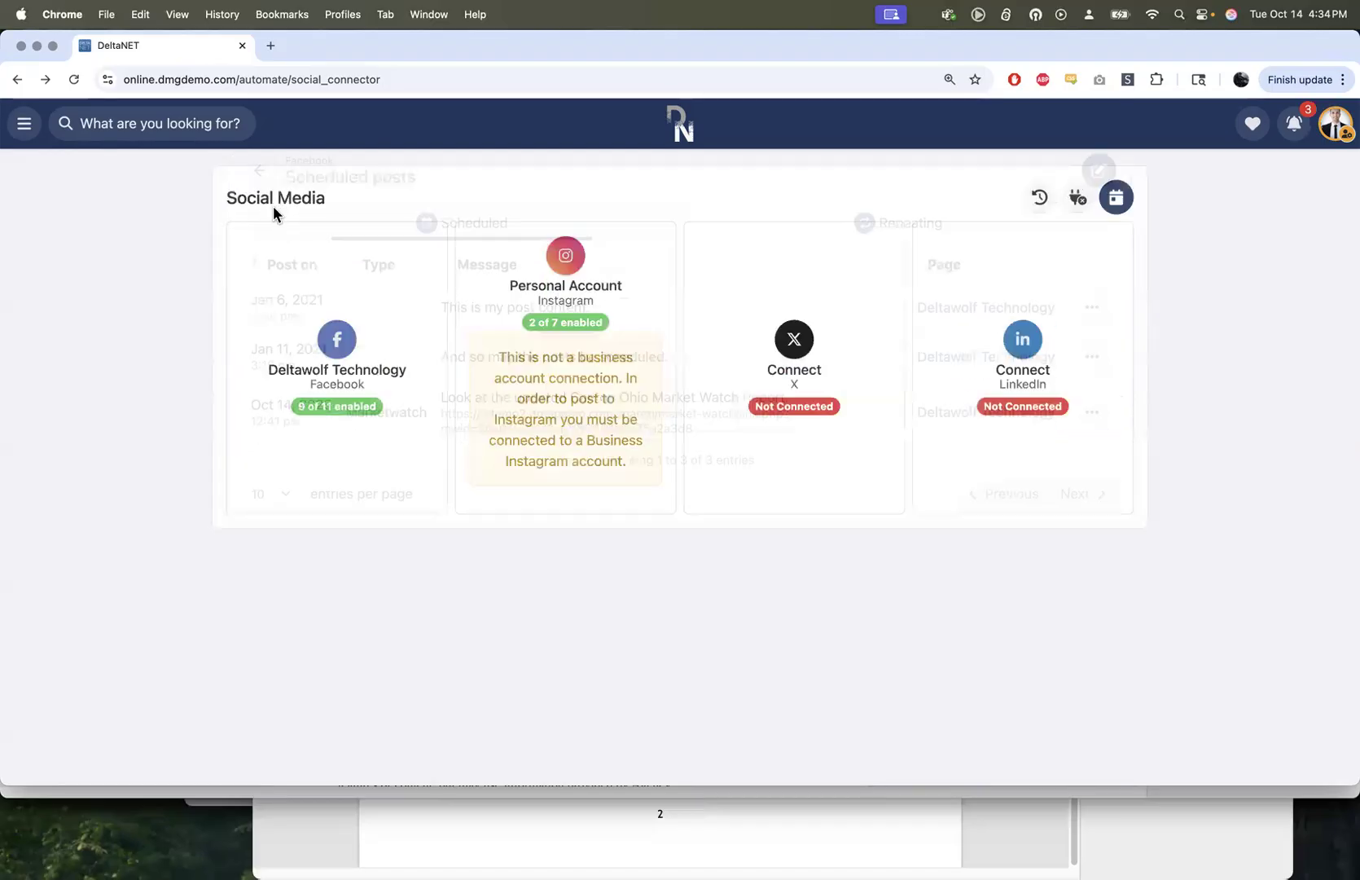